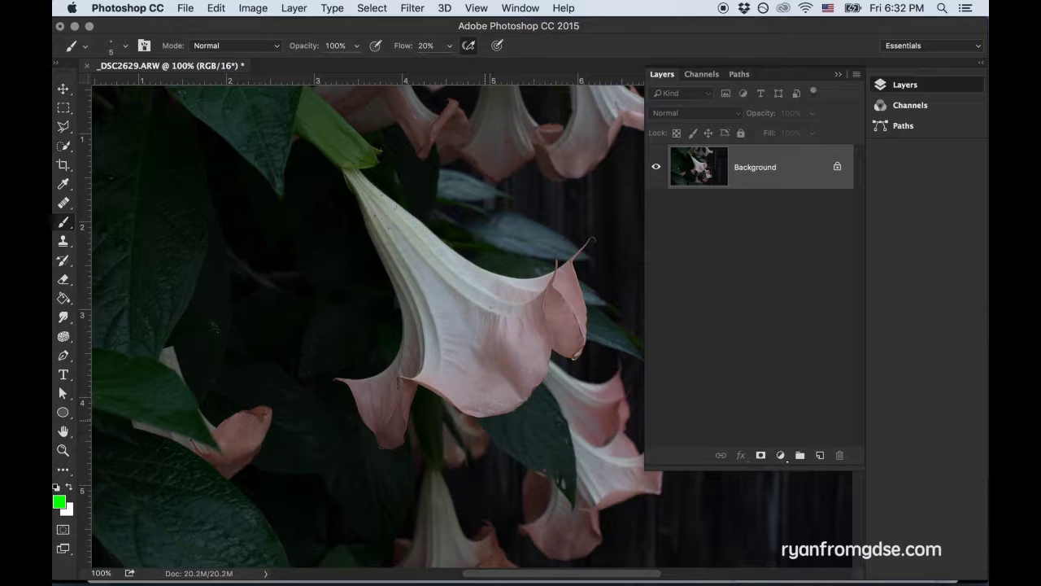
Convert the flower photo from RGB to Lab Color through Image > Mode, keeping 16 bits.
click(254, 7)
mouse_move(275, 27)
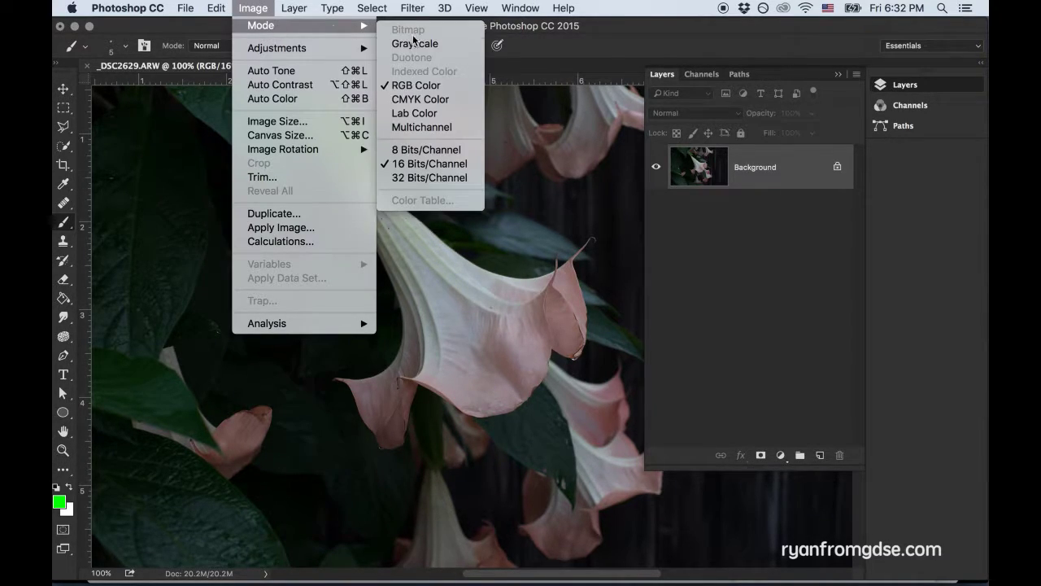
click(423, 113)
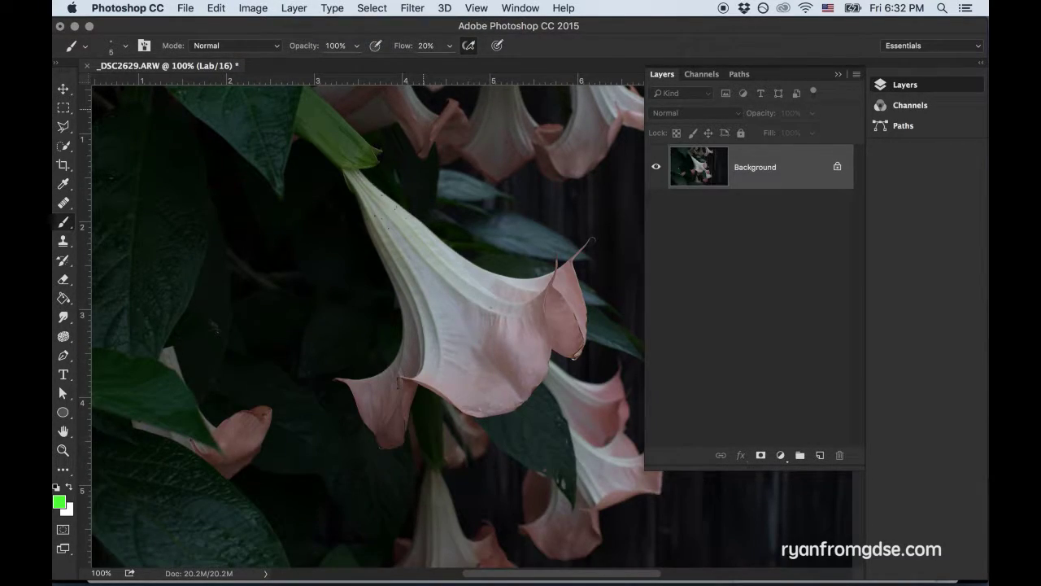
Add a Curves adjustment layer and steepen its a-channel curve by pulling both endpoints inward equally.
click(782, 458)
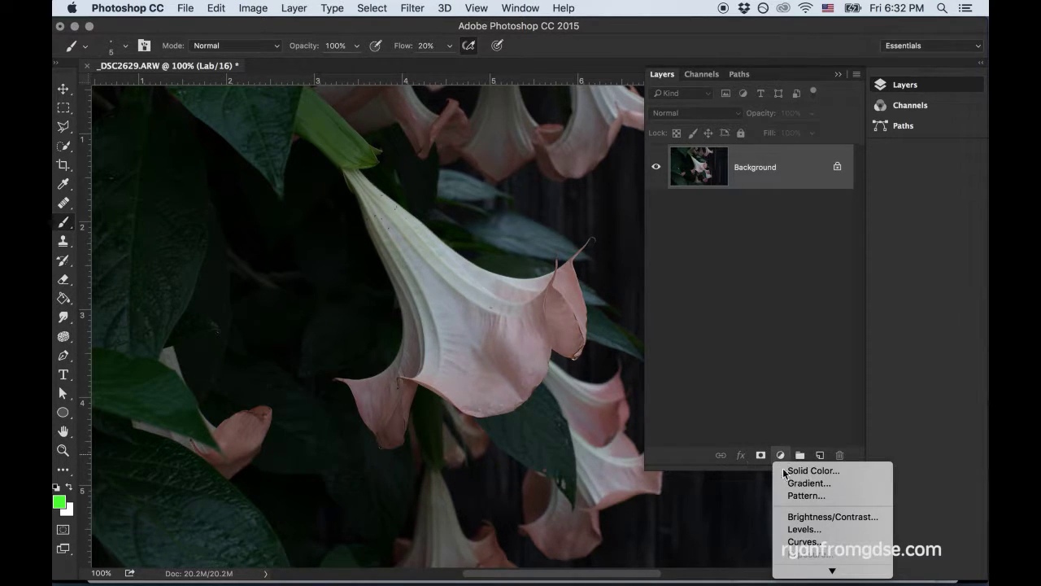
click(795, 542)
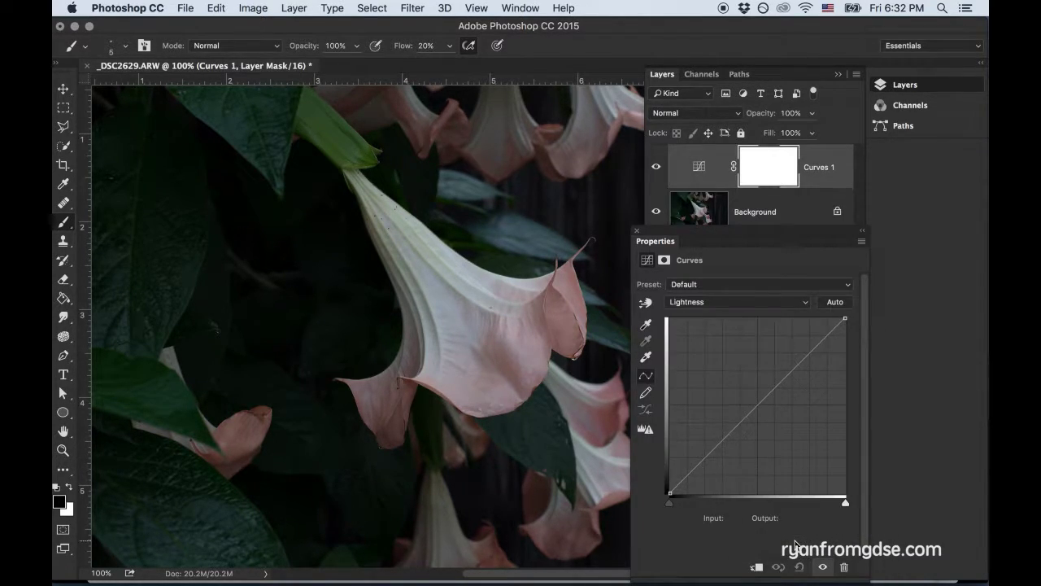
click(755, 304)
click(755, 313)
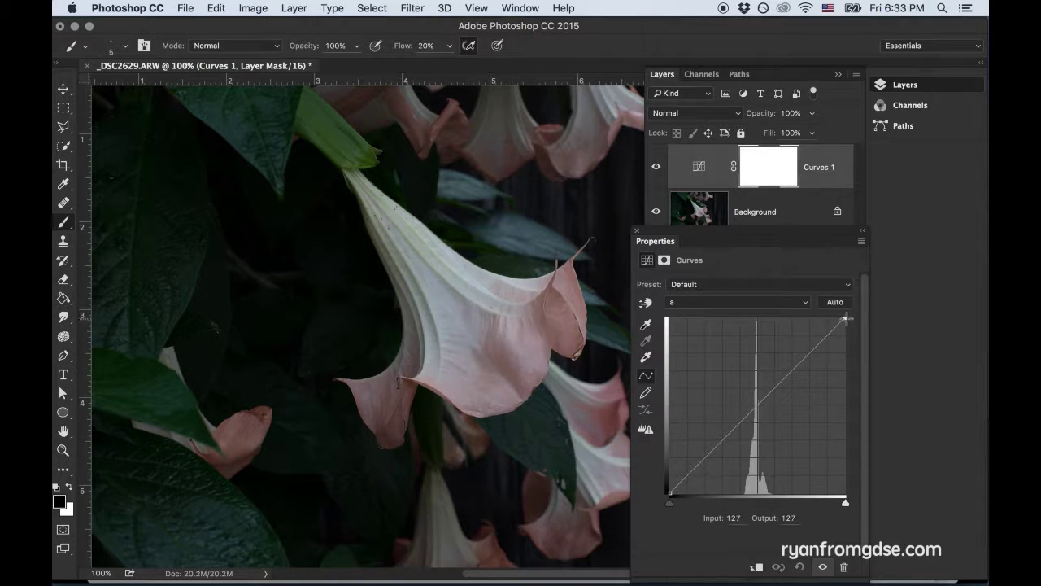
drag(845, 318, 793, 312)
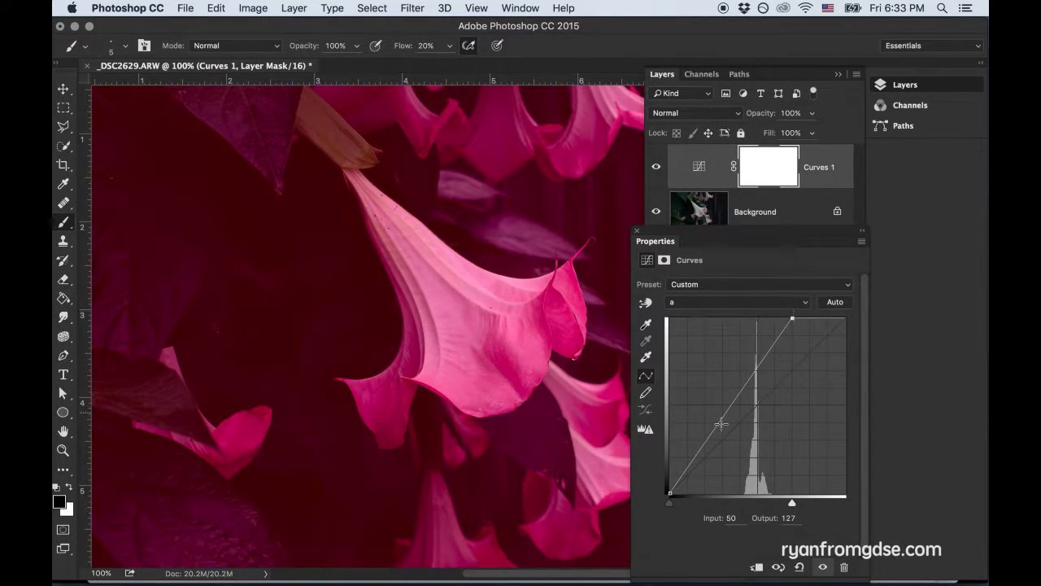
drag(668, 491, 722, 492)
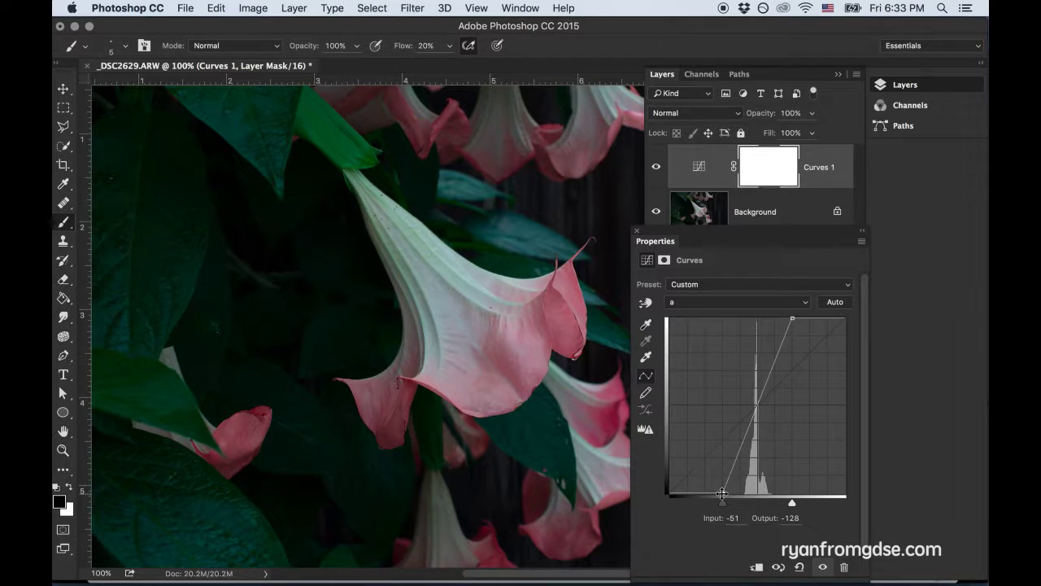
Steepen the b-channel curve by pulling both endpoints inward.
click(749, 302)
click(747, 309)
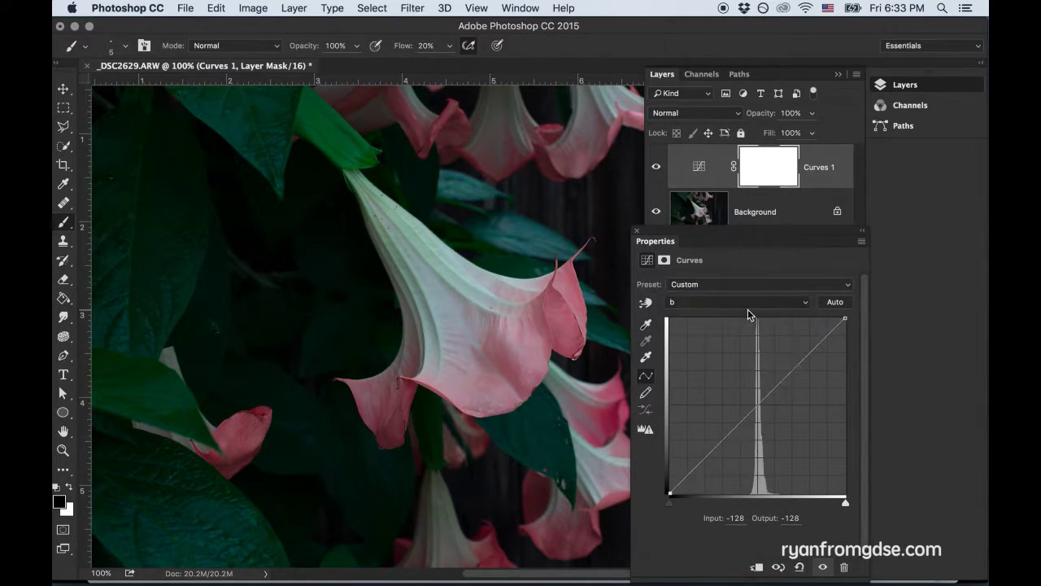
drag(845, 318, 813, 310)
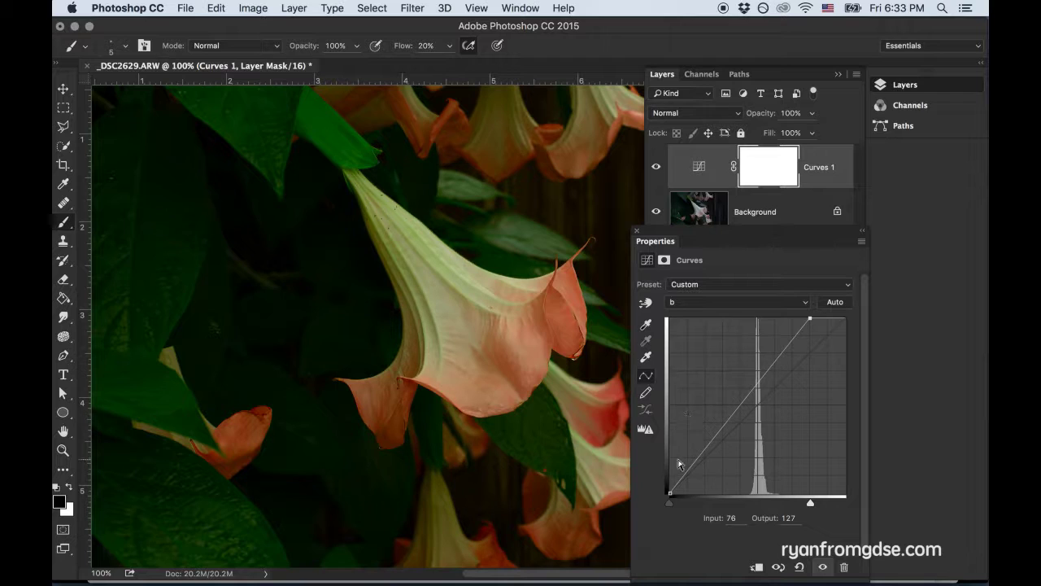
drag(669, 493, 703, 498)
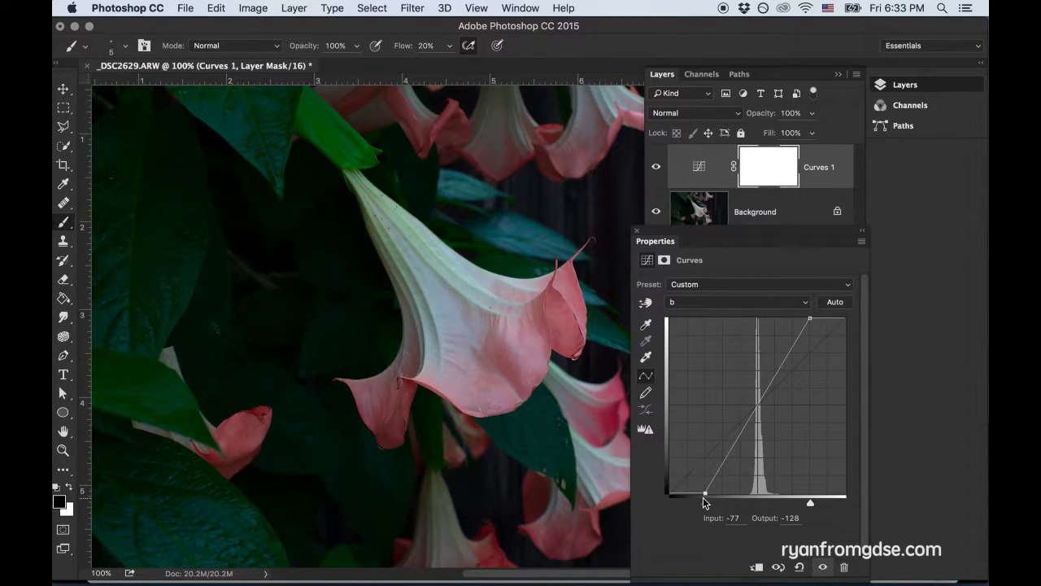
Toggle the curves effect off and on twice to compare before and after.
click(822, 567)
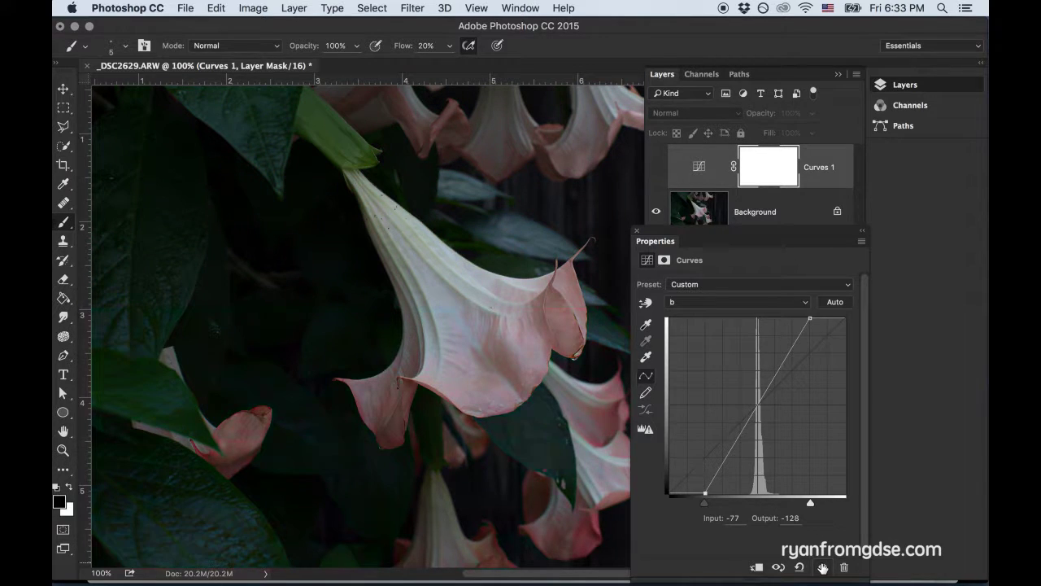
click(822, 567)
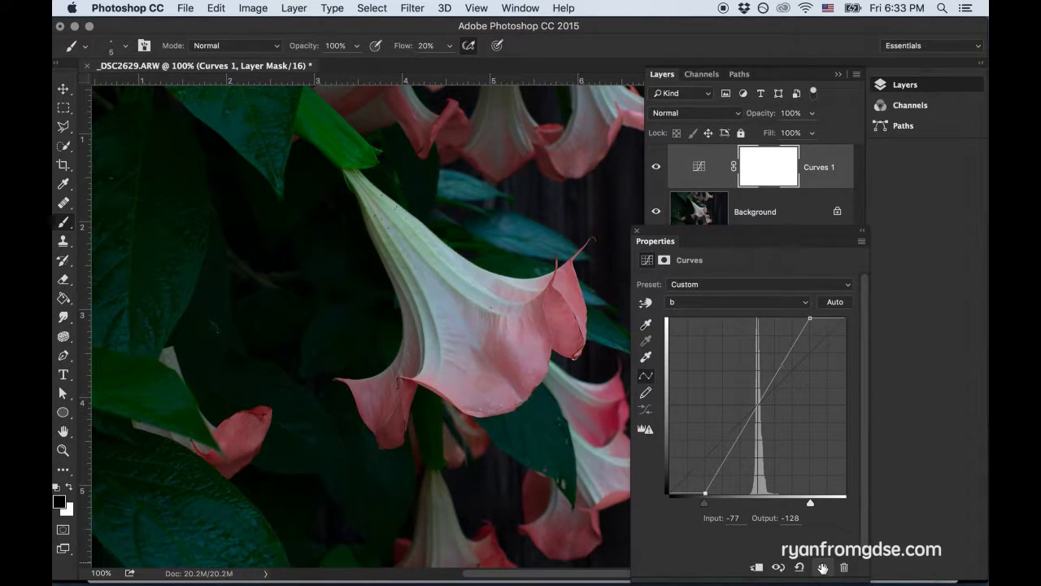
click(822, 567)
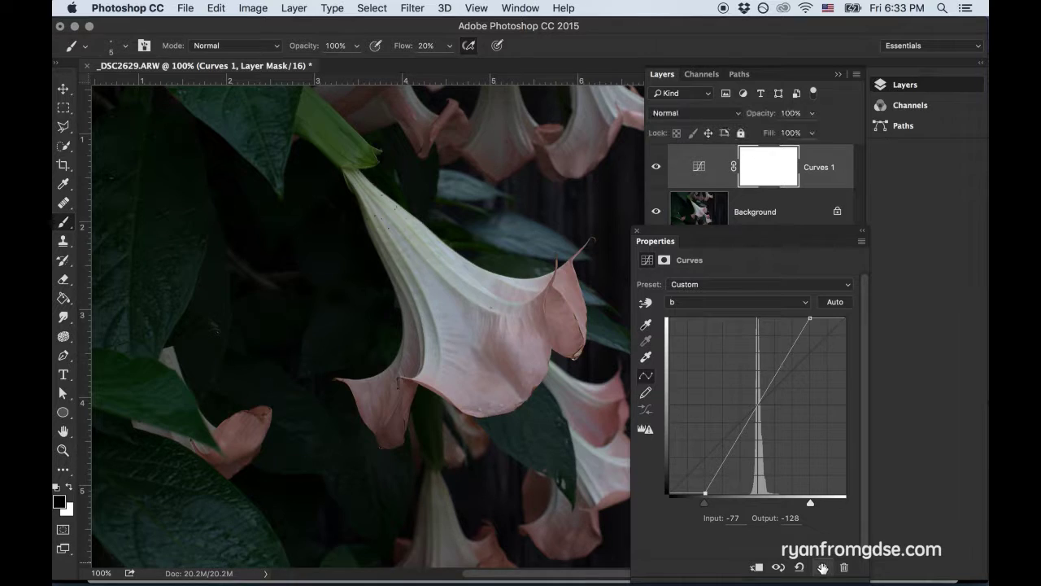
click(822, 567)
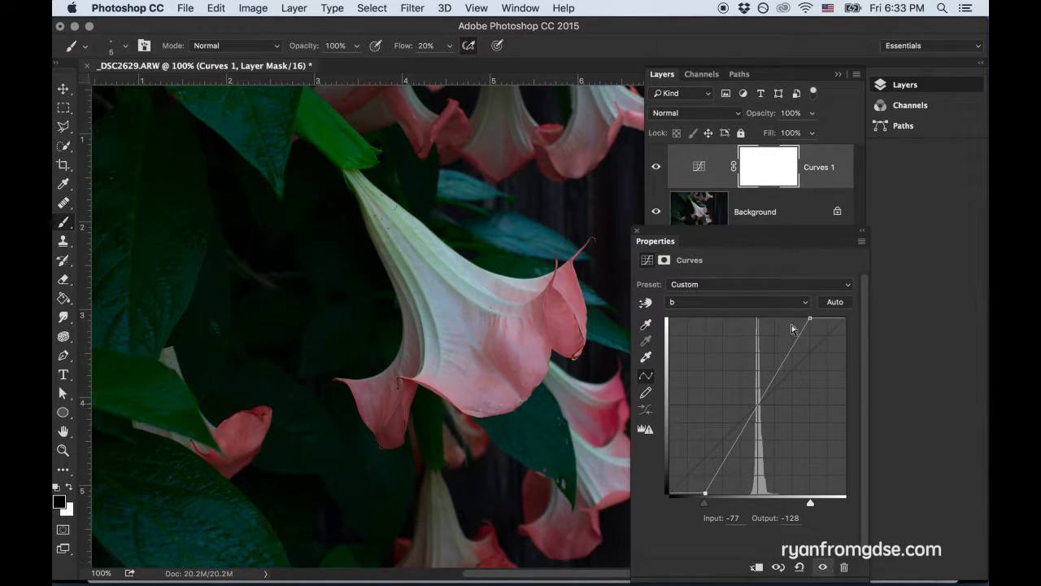
Close Properties and lower the curves layer's opacity to about 67%.
click(638, 234)
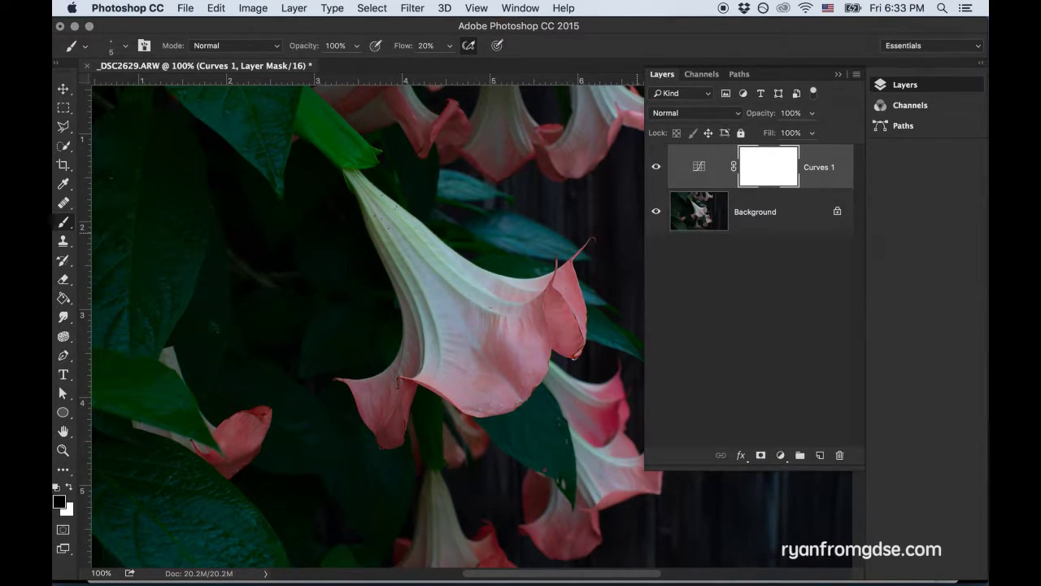
click(812, 114)
drag(810, 130, 786, 130)
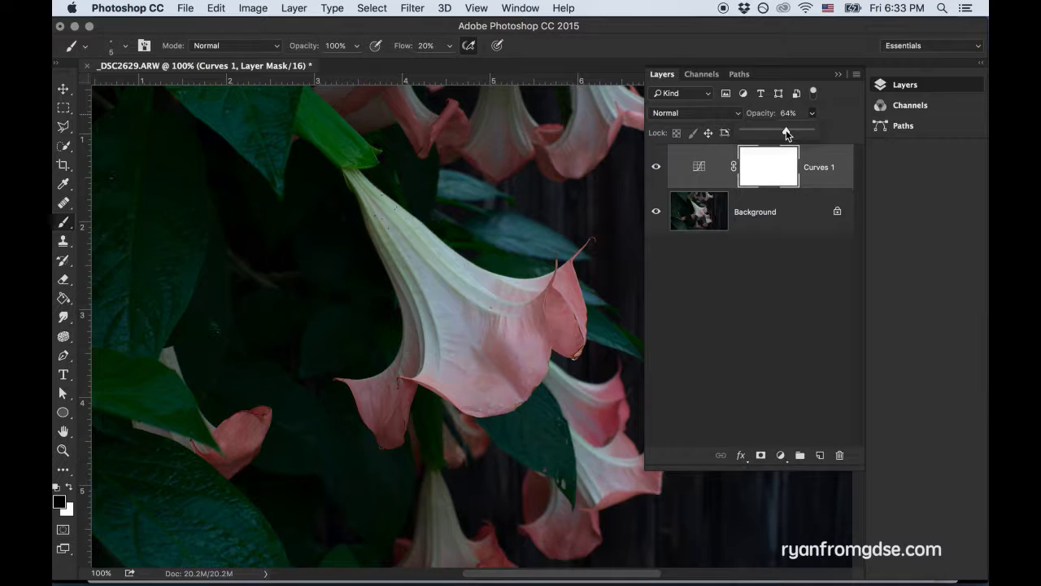
Rename the Curves 1 layer to 'Color Pop'.
double_click(816, 167)
text(Color Pop)
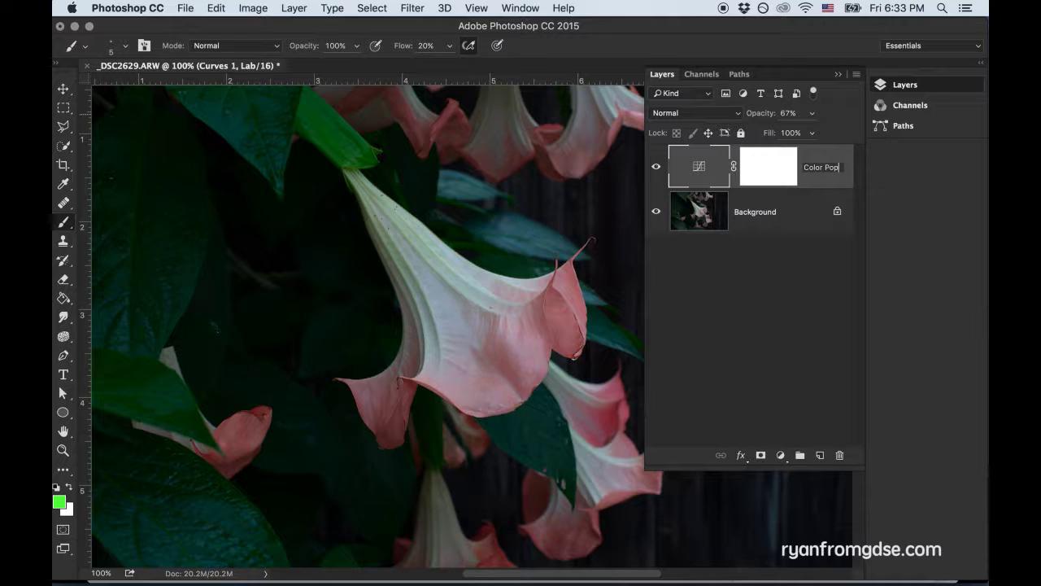
key(Return)
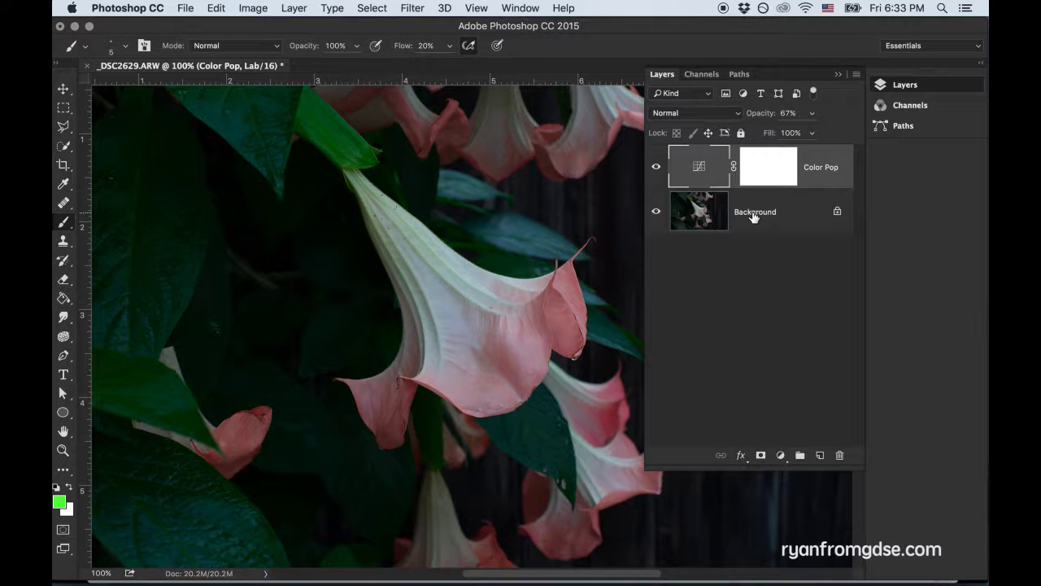
Add a second Curves layer with an S-shaped Lightness curve, including a point sampled from the flower.
click(780, 455)
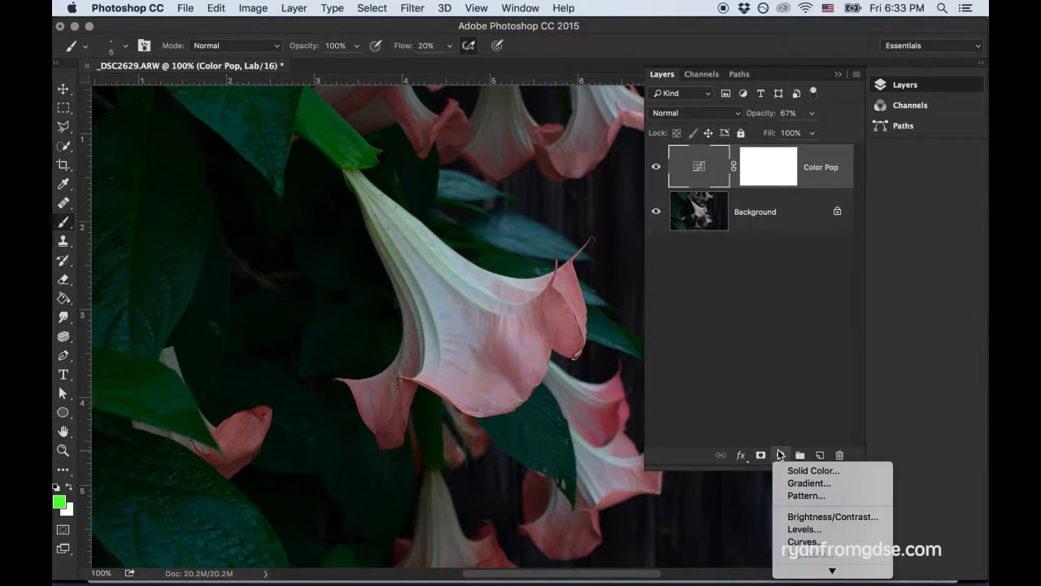
click(801, 544)
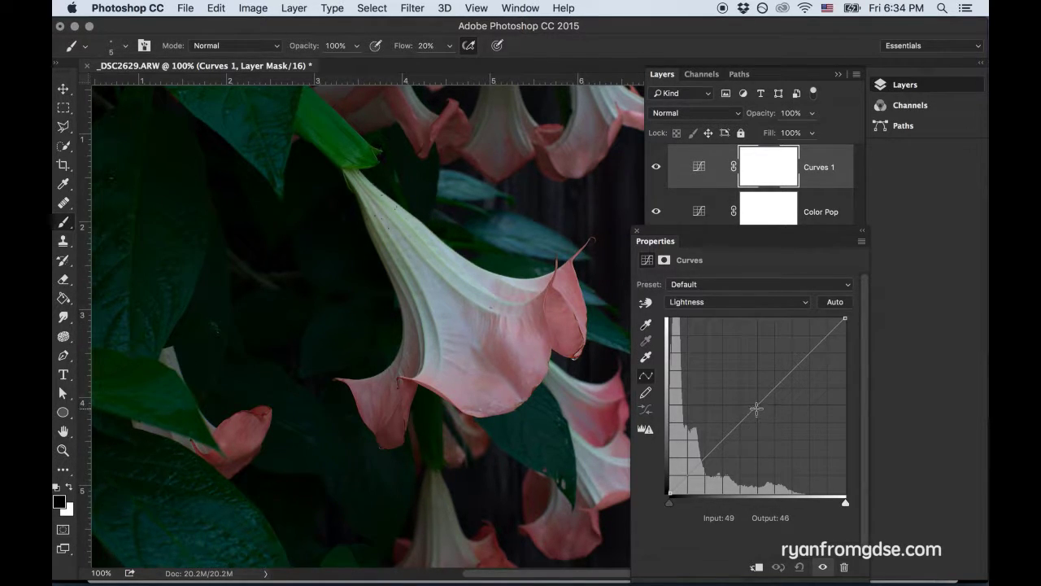
click(756, 414)
drag(756, 414, 758, 421)
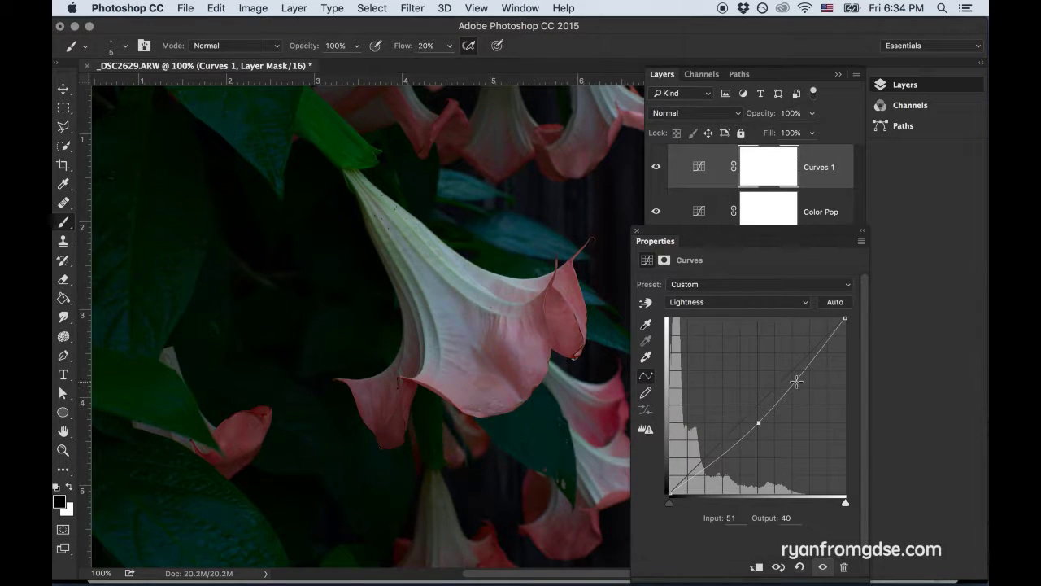
drag(795, 379, 791, 366)
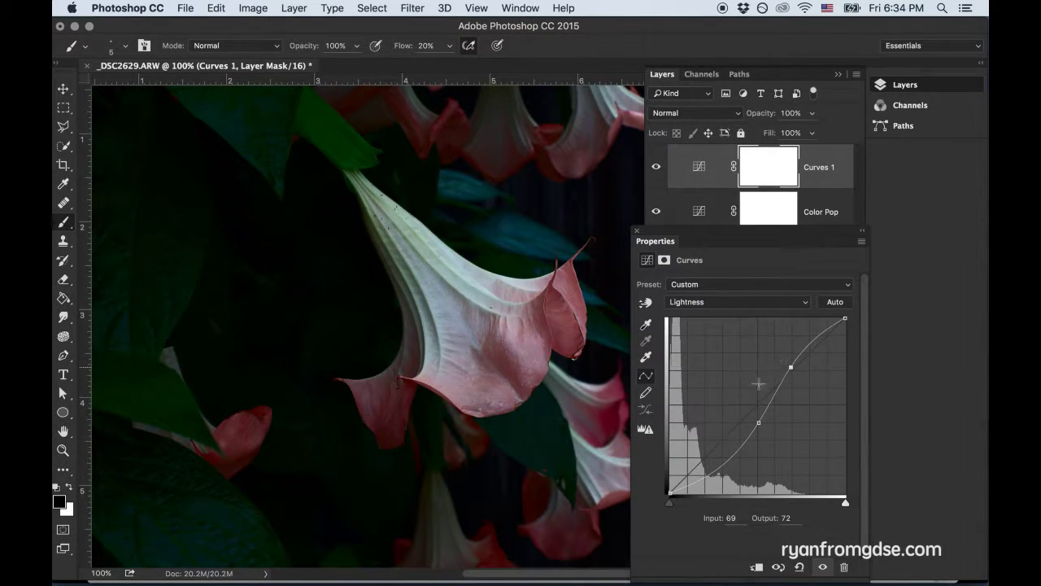
mouse_move(758, 423)
mouse_down()
mouse_move(757, 431)
mouse_move(759, 418)
mouse_up()
click(645, 303)
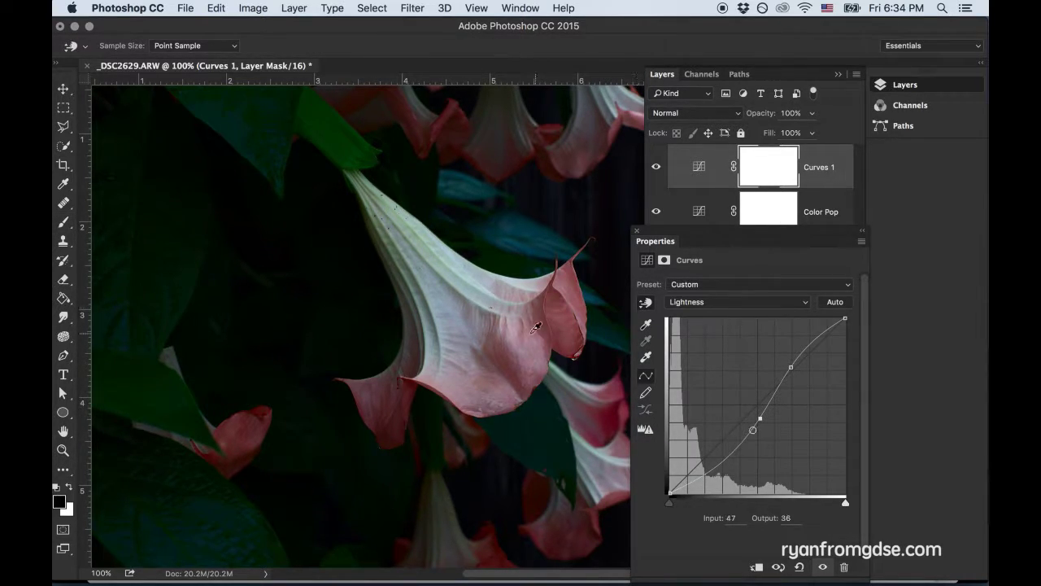
click(409, 220)
drag(750, 439, 741, 431)
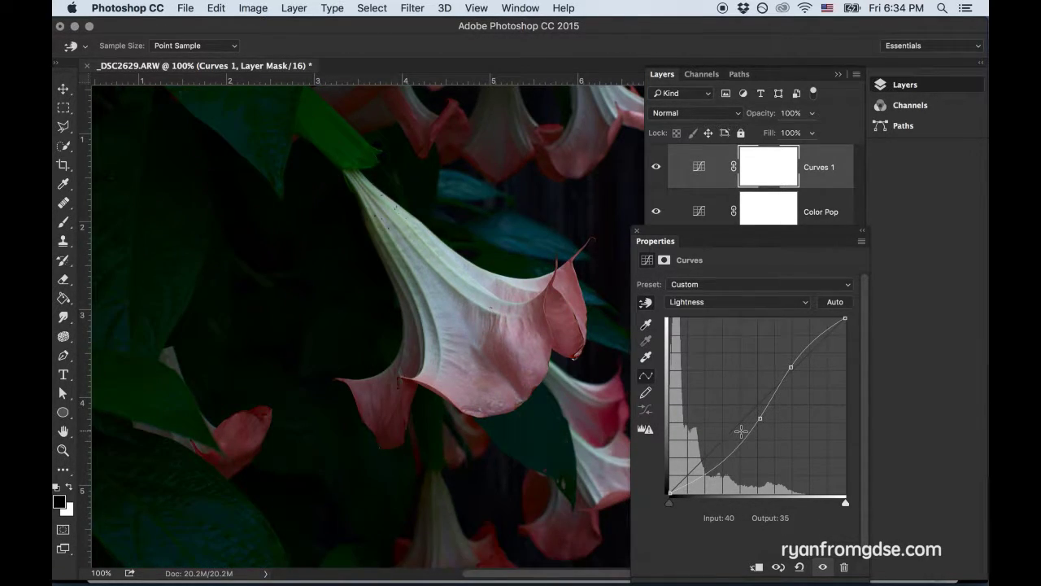
Delete the new curves layer's mask and rename the layer 'Contrast Pop'.
click(637, 234)
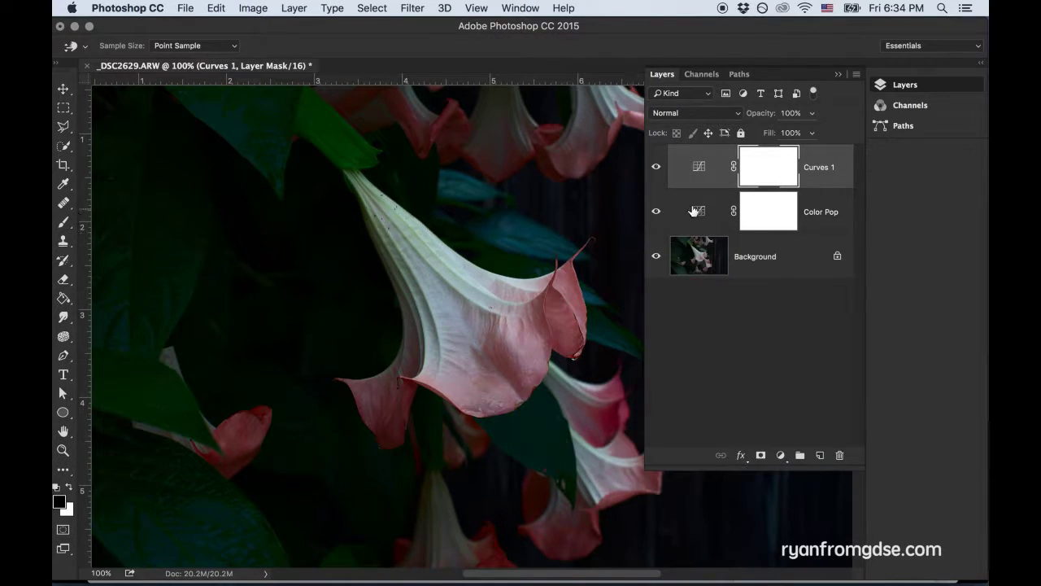
drag(775, 173, 840, 458)
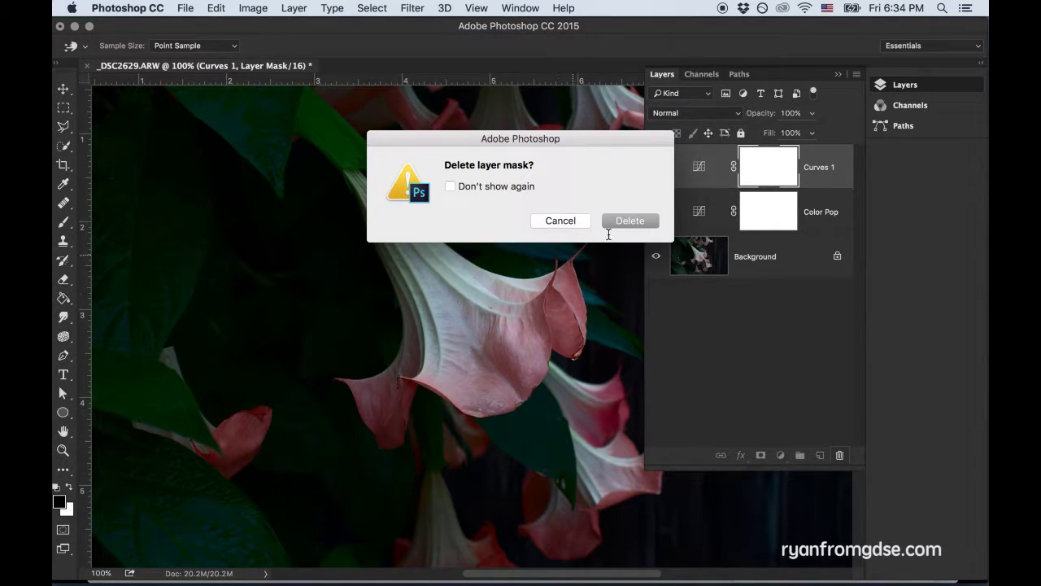
click(623, 218)
key(b)
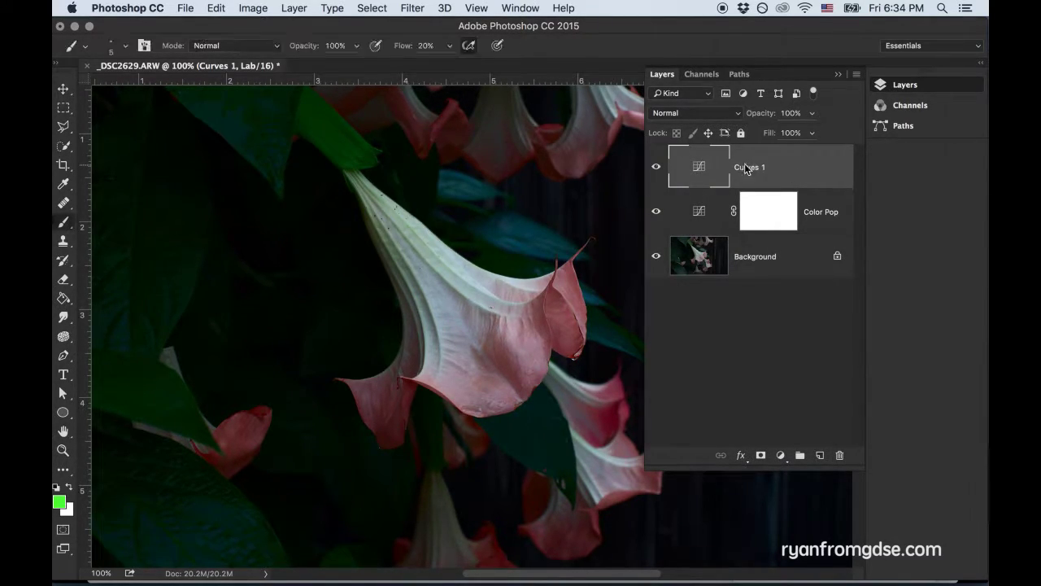
double_click(745, 168)
text(Contrast)
key(Return)
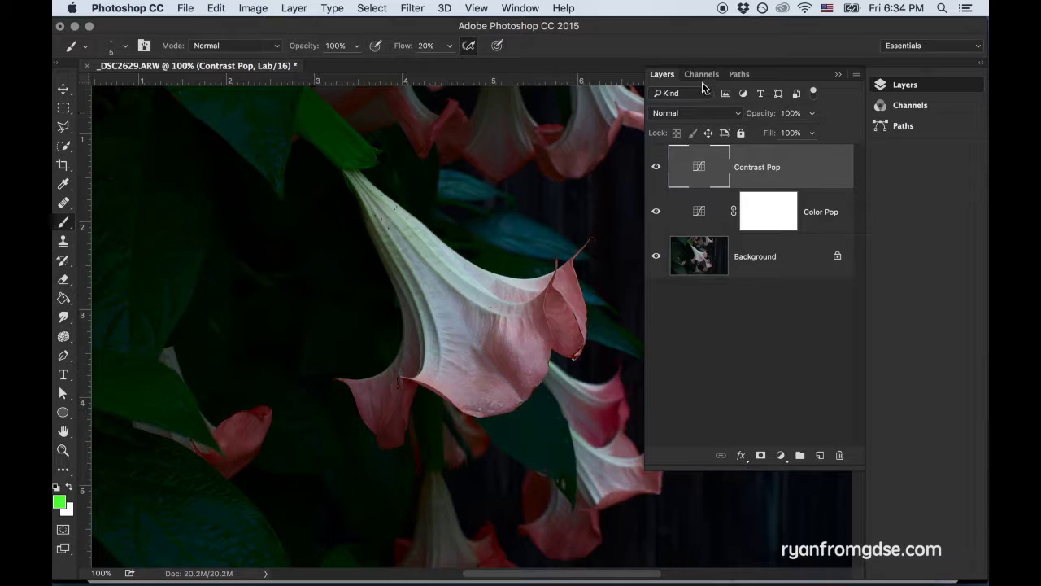
Duplicate the Lightness channel, invert the copy, and name it 'Darkness'.
click(719, 263)
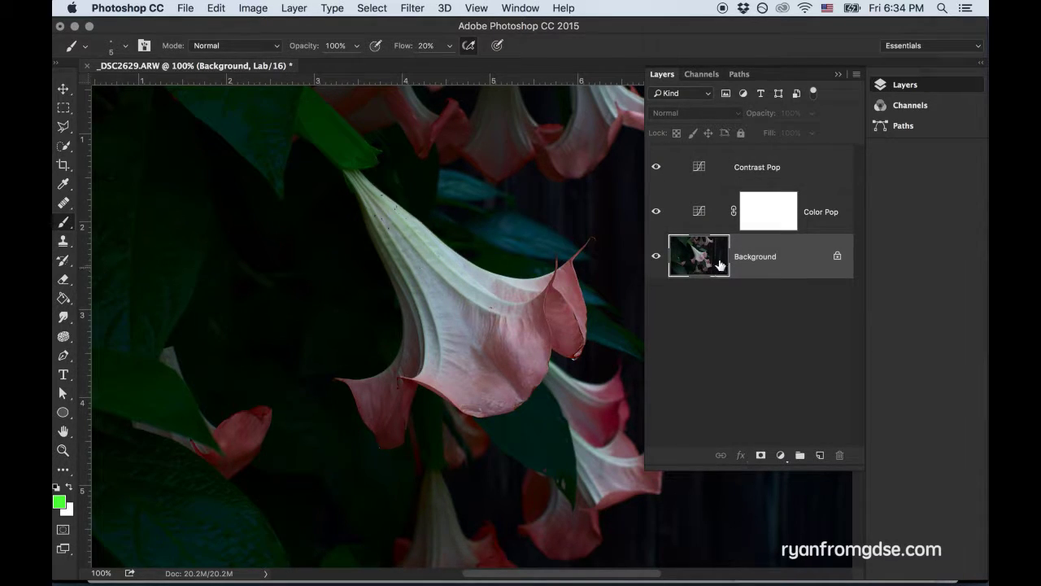
click(701, 74)
drag(720, 149, 817, 455)
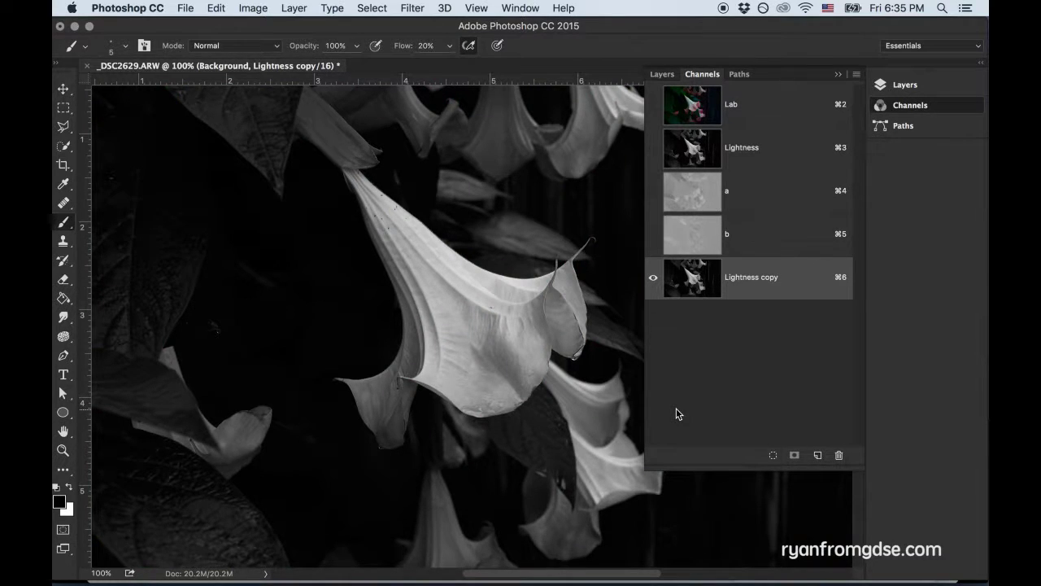
key(super+i)
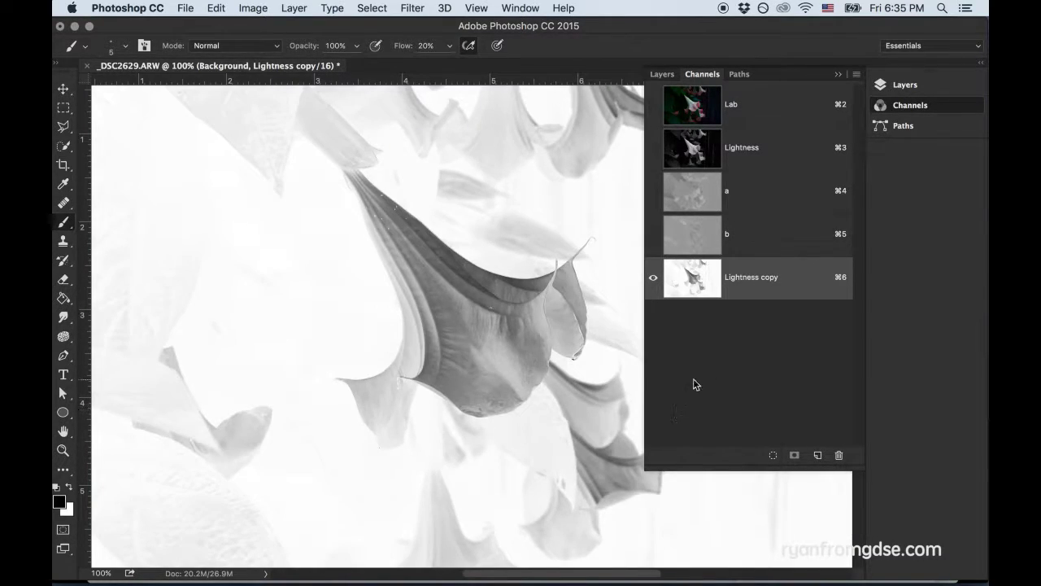
double_click(736, 278)
text(Darkness)
key(Return)
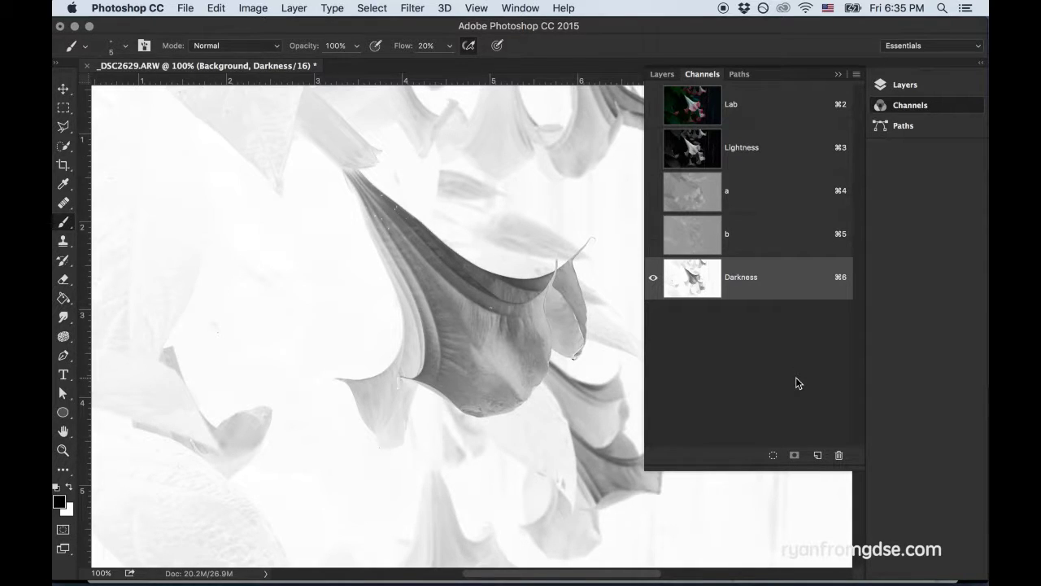
Intersect the Darkness selection with Lightness and save the result as new channel Alpha 1.
super+click(695, 280)
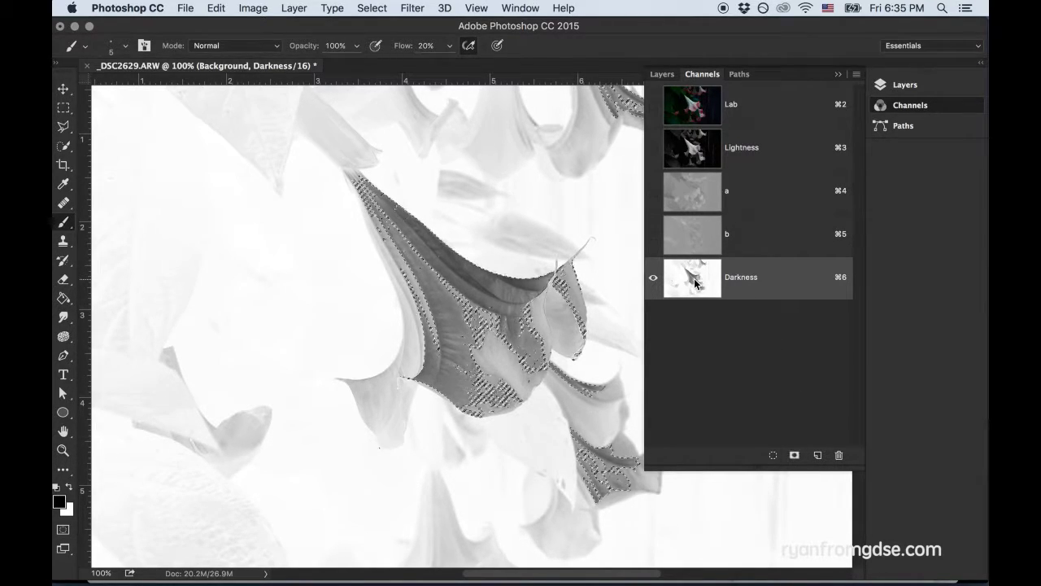
super+click(704, 143)
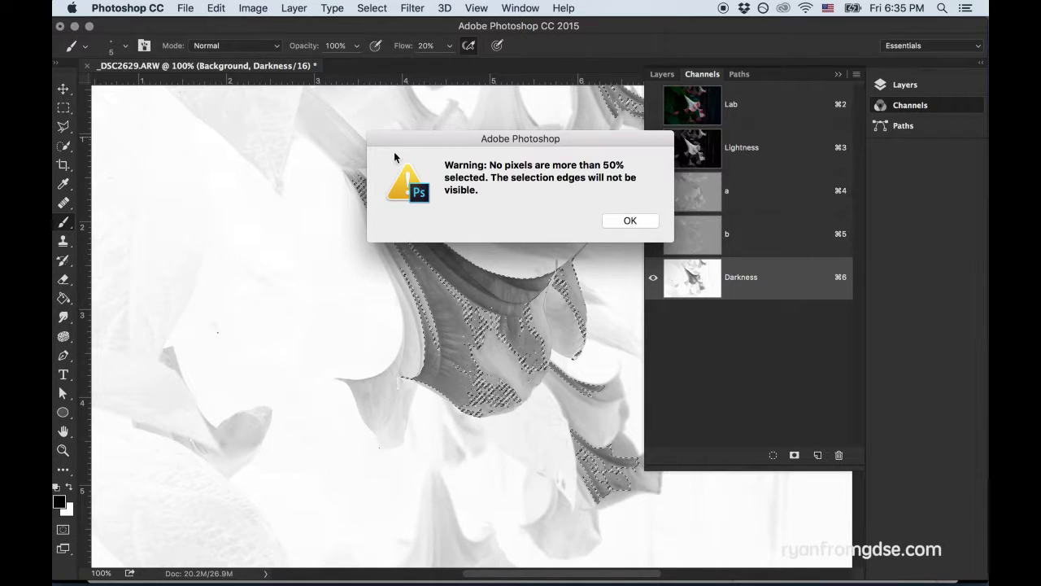
click(627, 221)
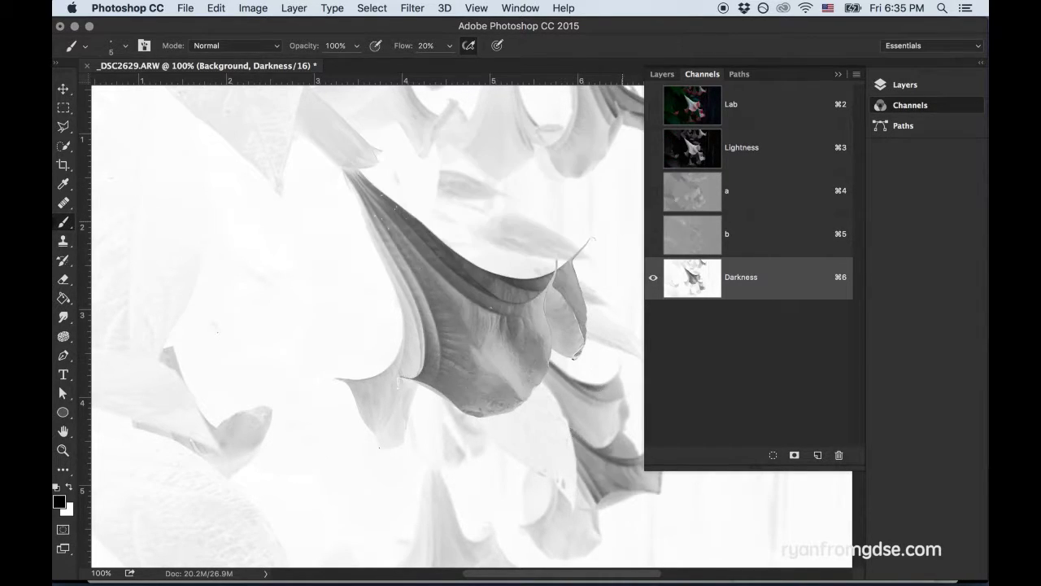
click(795, 455)
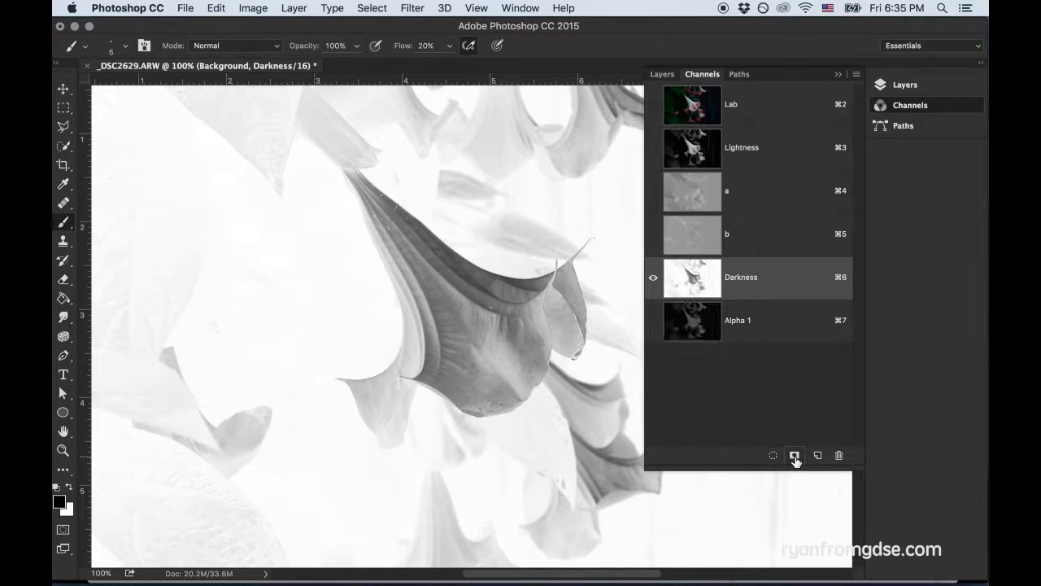
click(695, 332)
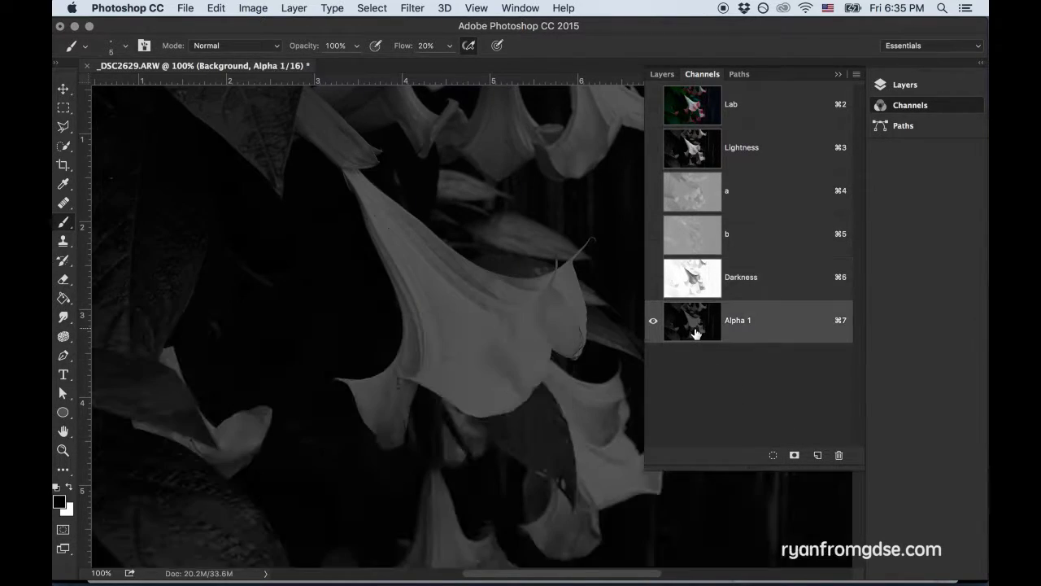
click(689, 150)
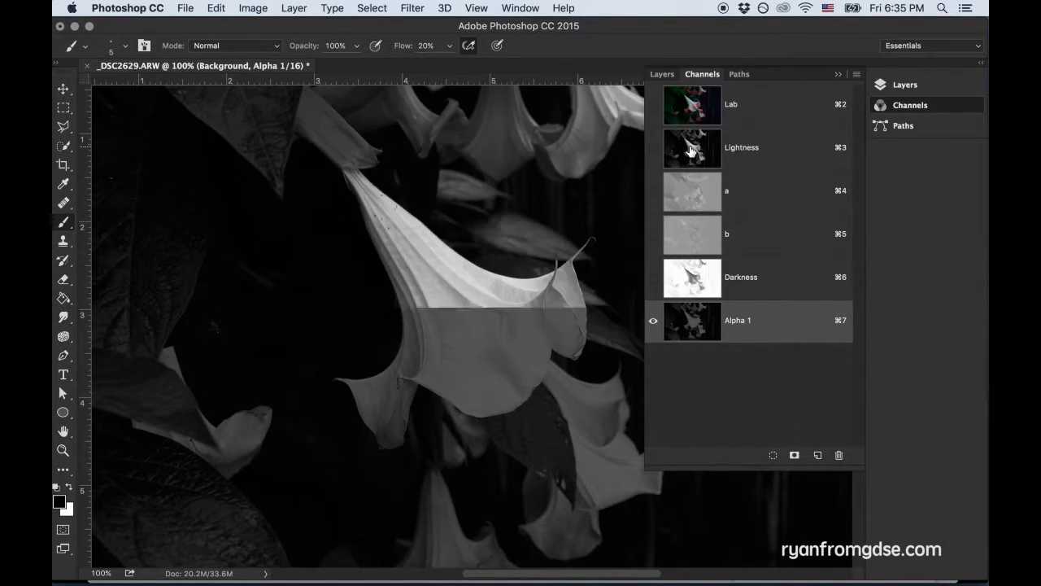
click(699, 278)
click(695, 334)
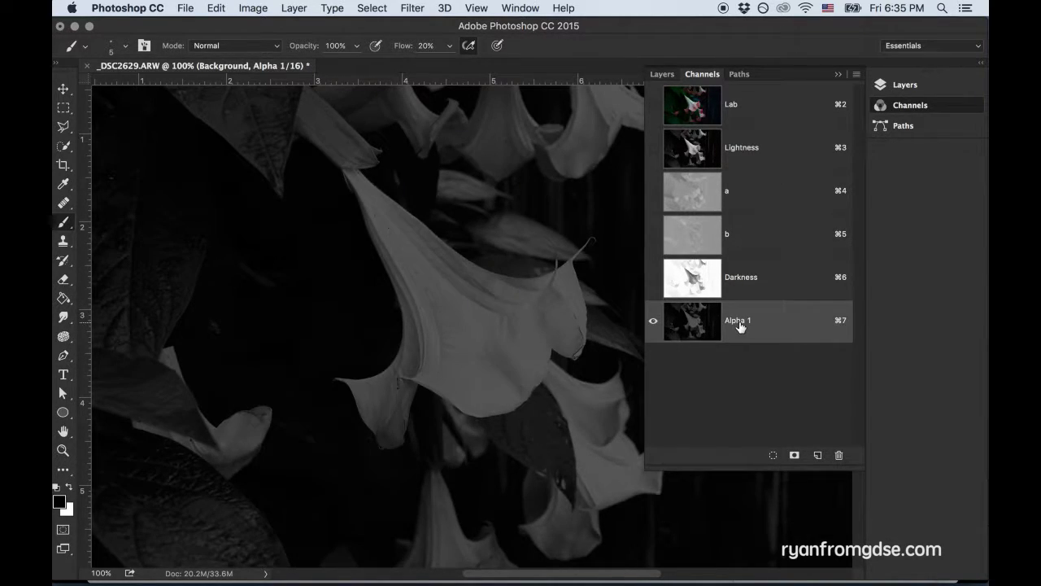
Rename Alpha 1 to 'Midtones' and load it as a selection.
double_click(738, 322)
text(Midtones)
key(Return)
super+click(698, 326)
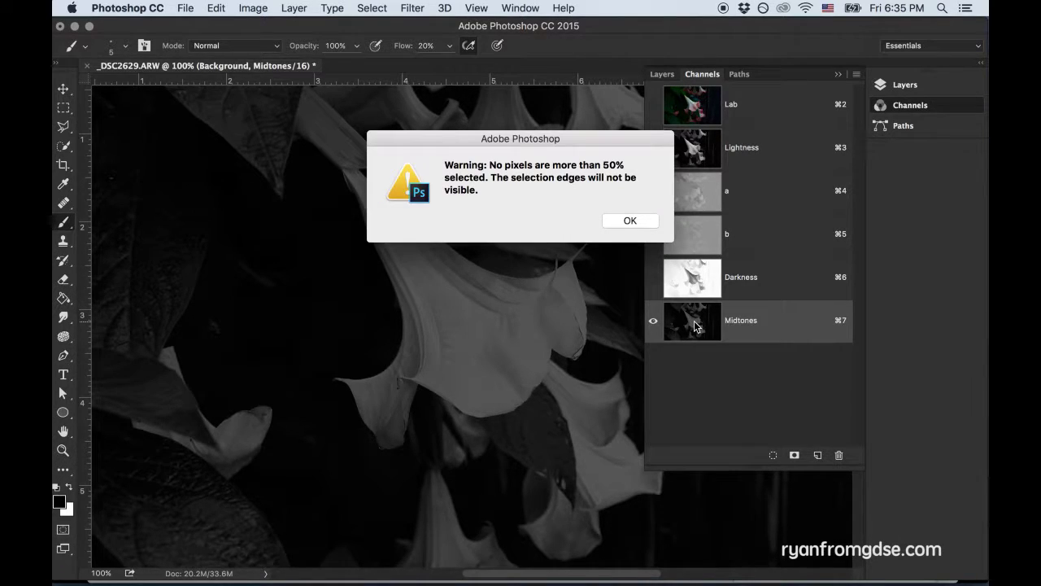
click(633, 221)
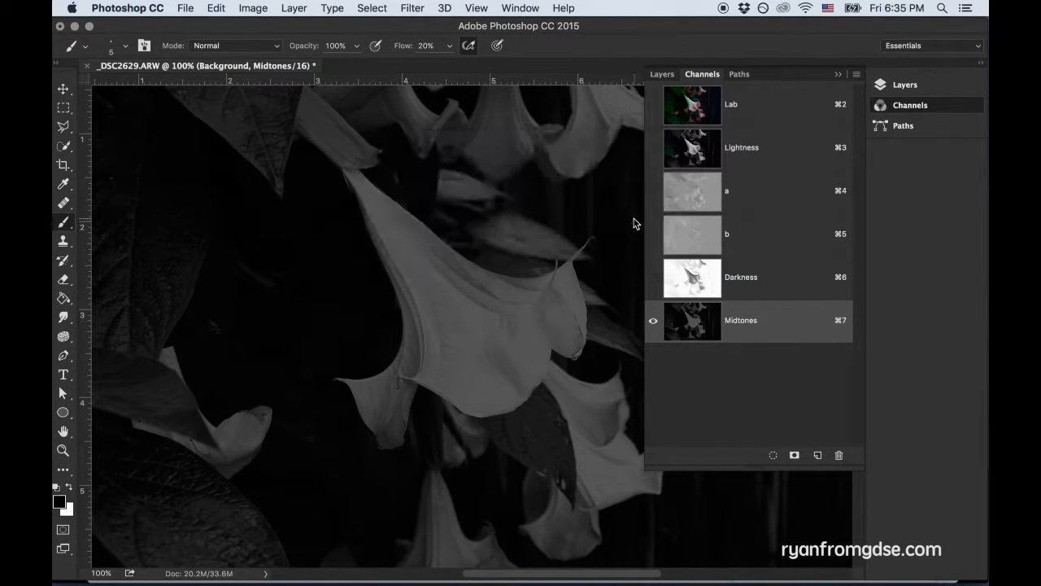
Return to the Lab composite and add a mask from the Midtones selection to Contrast Pop.
click(693, 107)
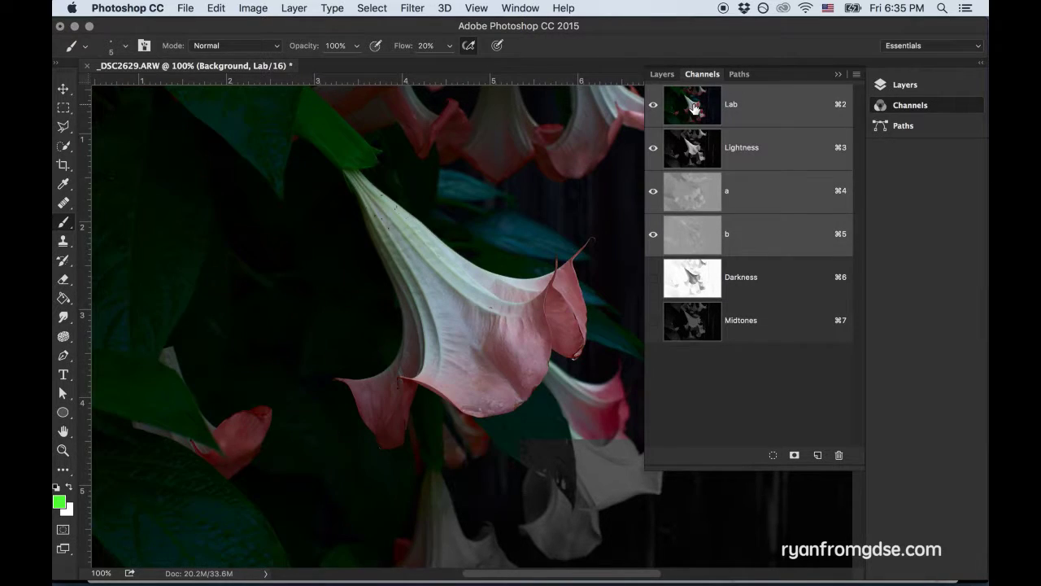
click(663, 74)
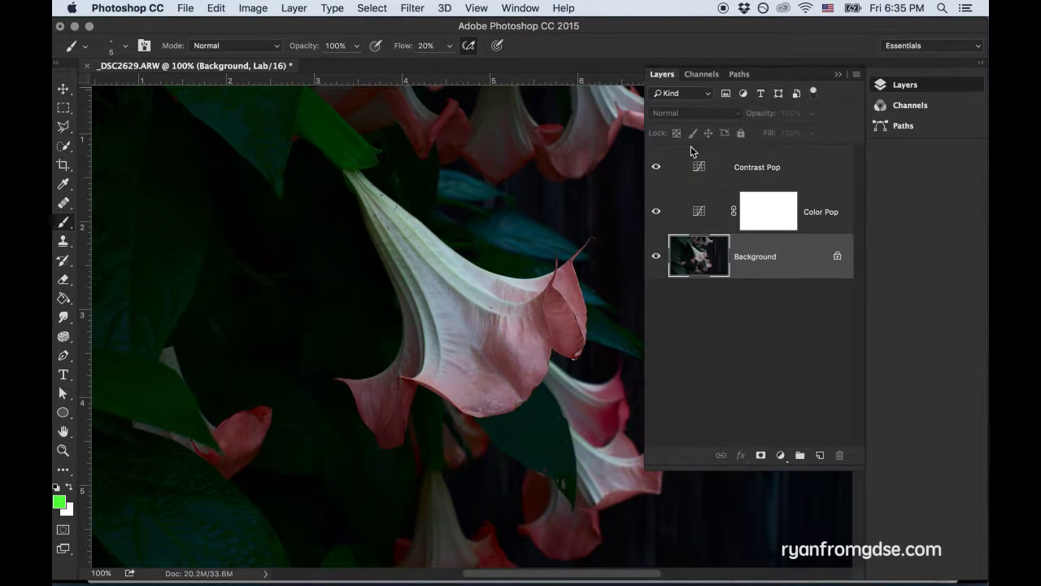
click(745, 174)
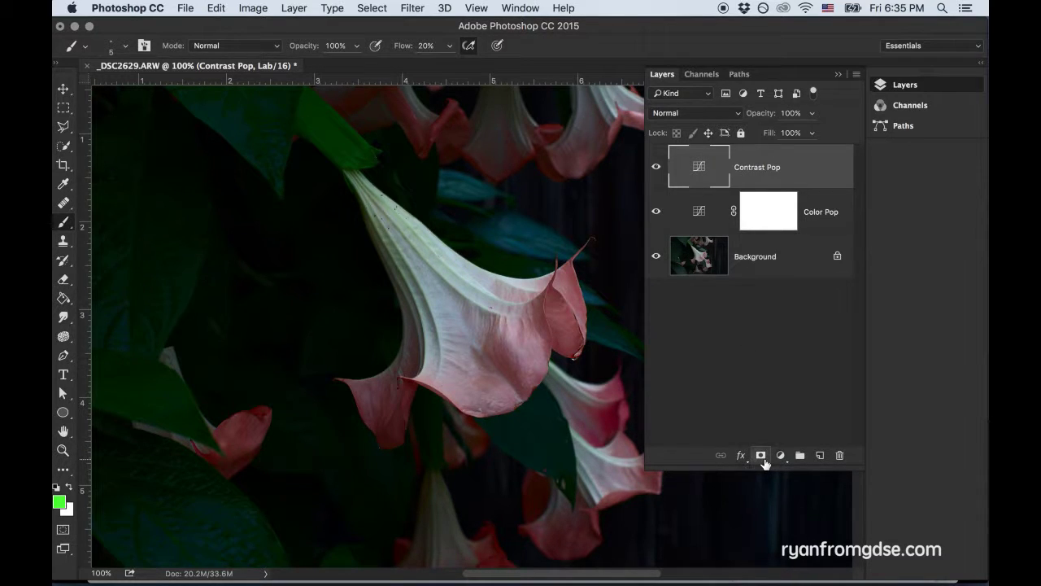
click(760, 456)
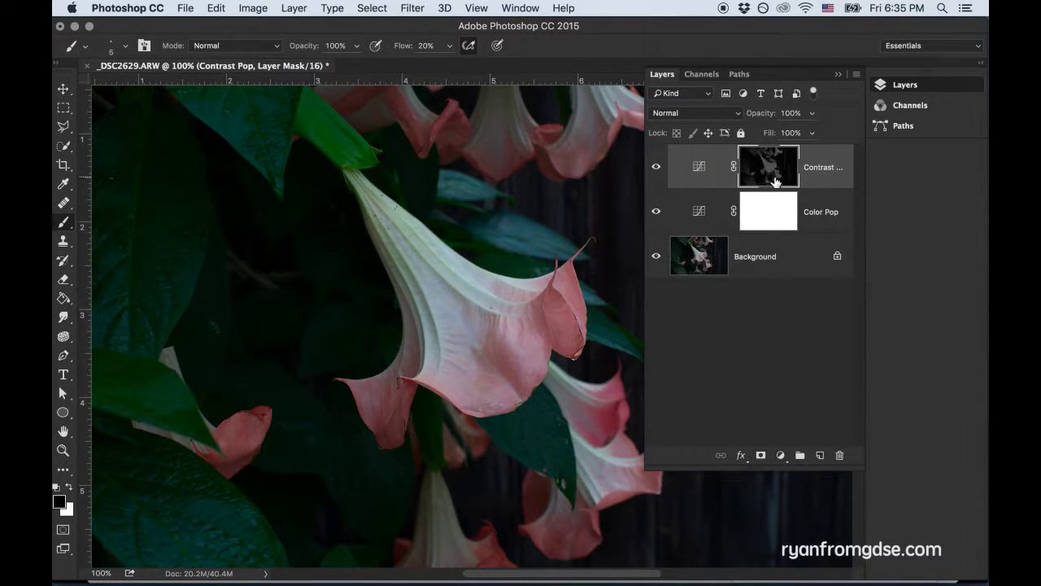
click(658, 173)
click(657, 168)
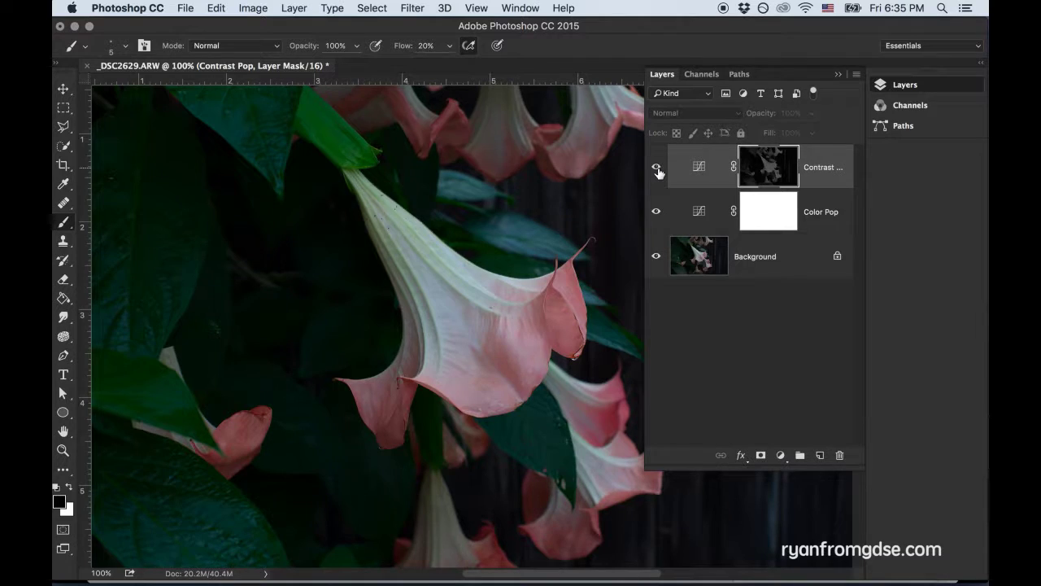
click(657, 169)
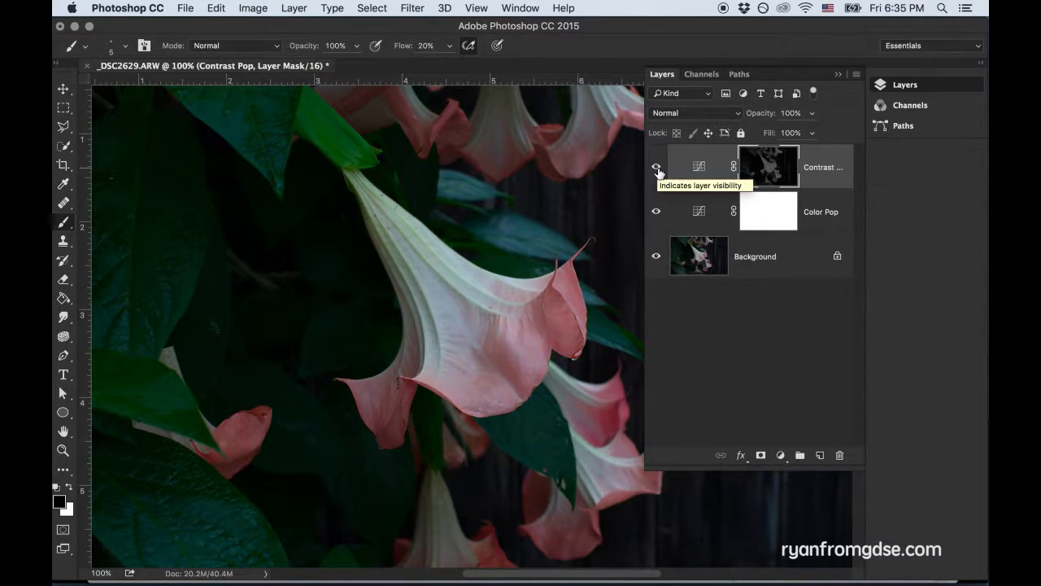
Lower a Contrast Pop curve point, then disable and re-enable the mask to compare.
double_click(699, 169)
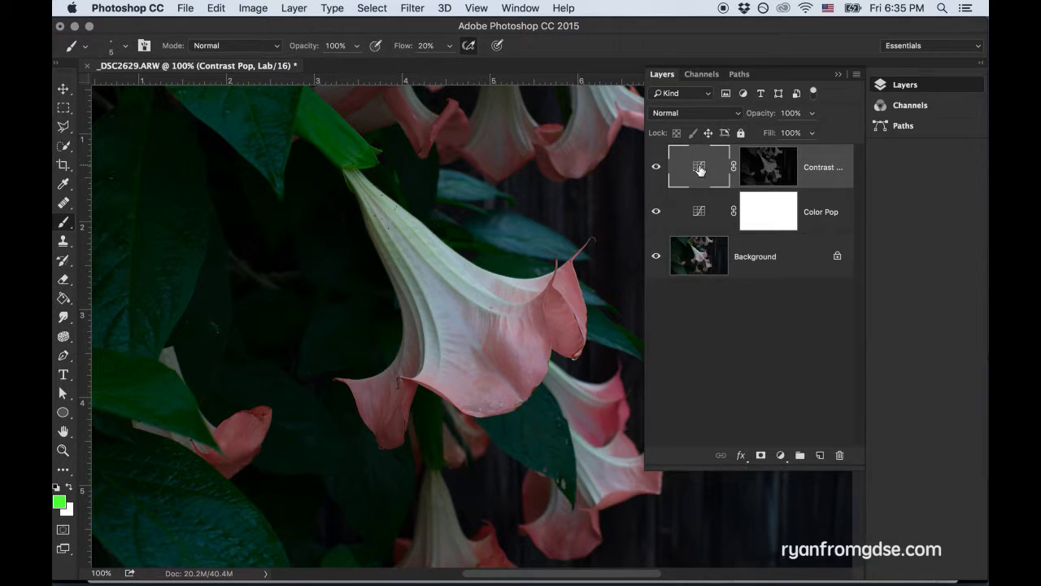
drag(757, 416, 760, 430)
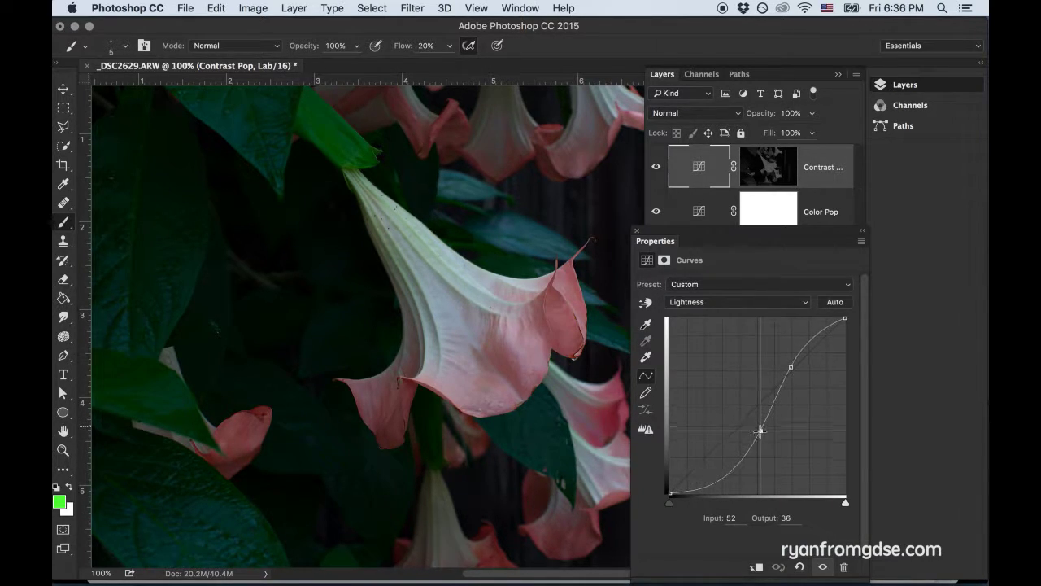
click(637, 231)
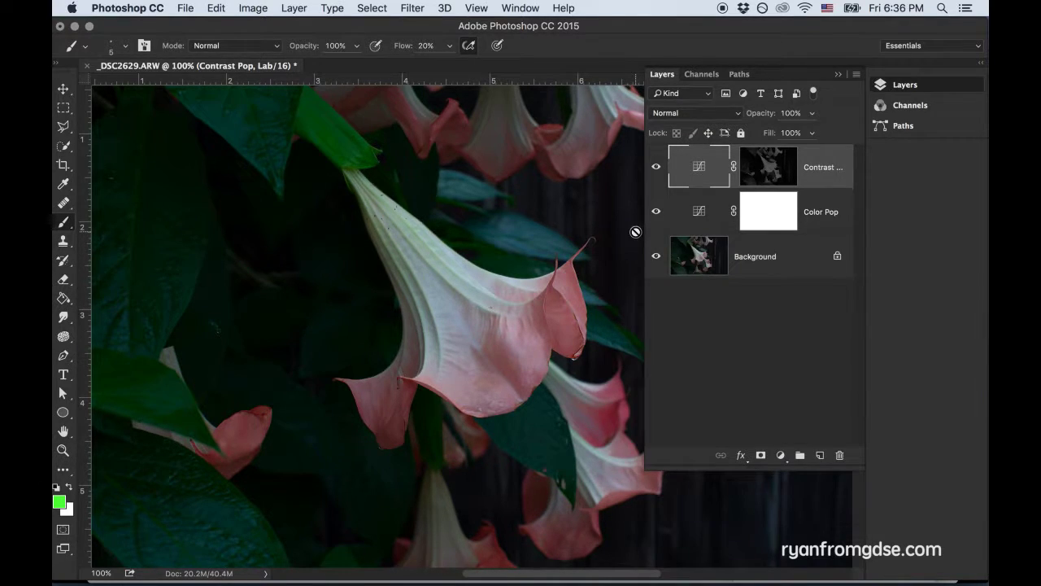
shift+click(755, 172)
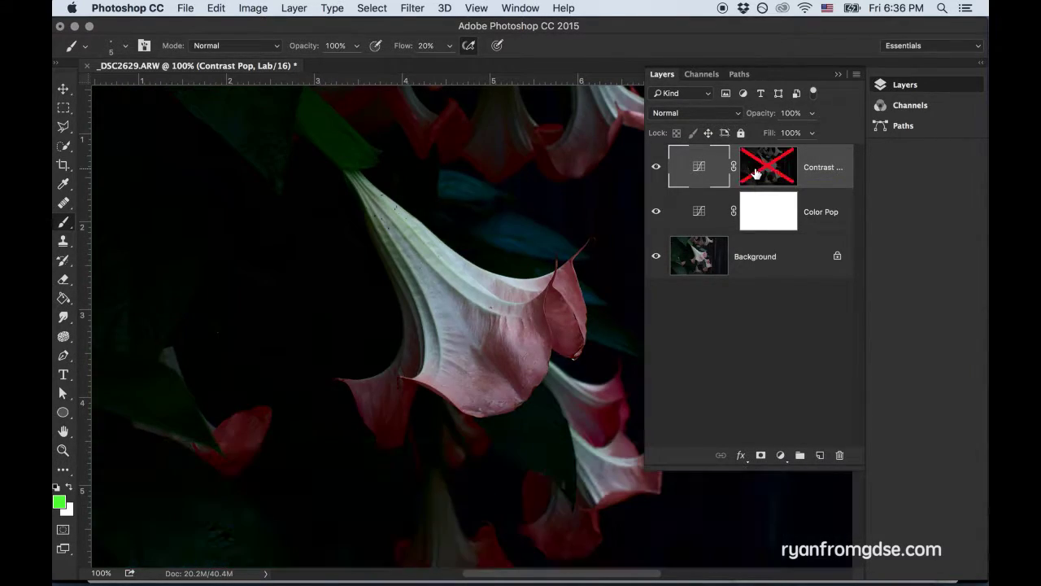
shift+click(755, 173)
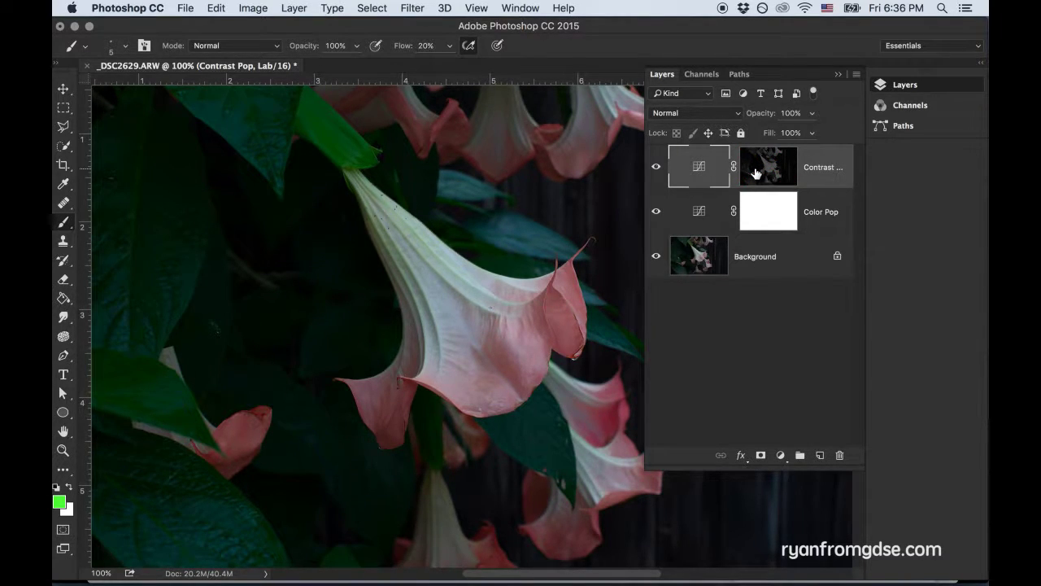
View the Contrast Pop mask alone and apply Levels with inputs 9, 0.68 and 165.
alt+click(755, 172)
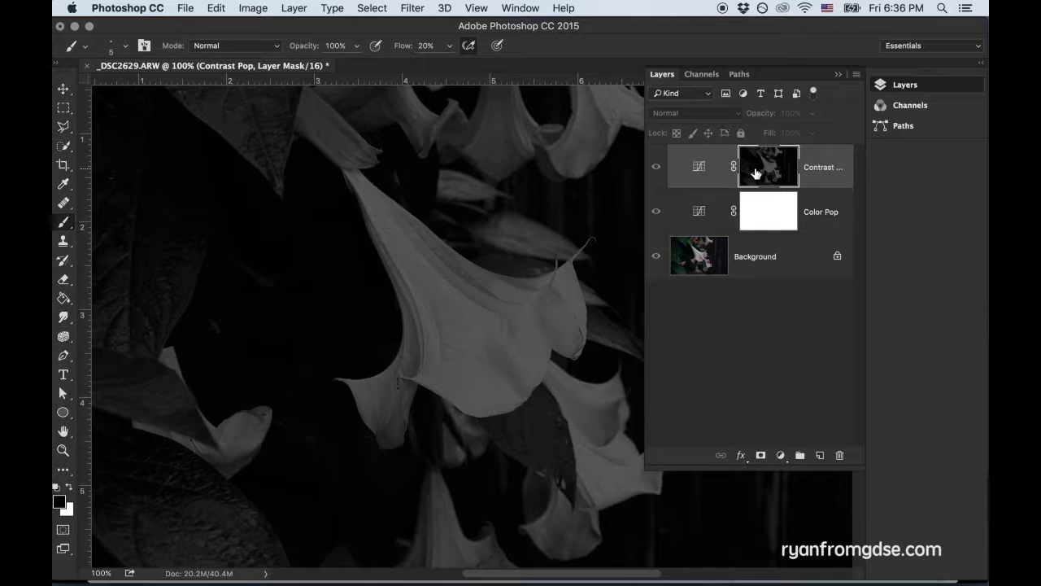
key(super+l)
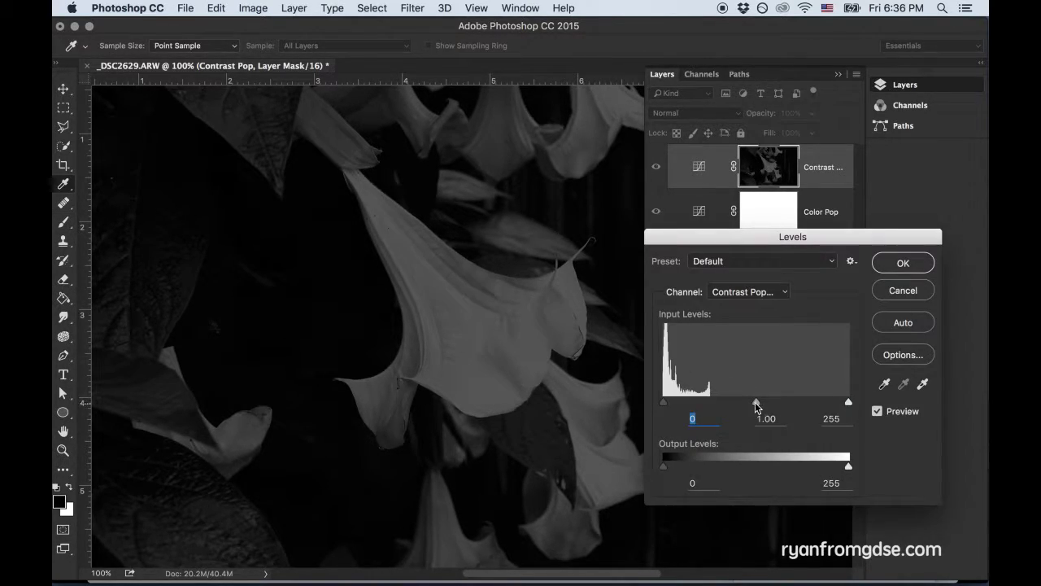
drag(756, 403, 777, 401)
drag(847, 404, 788, 400)
drag(664, 403, 669, 402)
drag(746, 405, 785, 404)
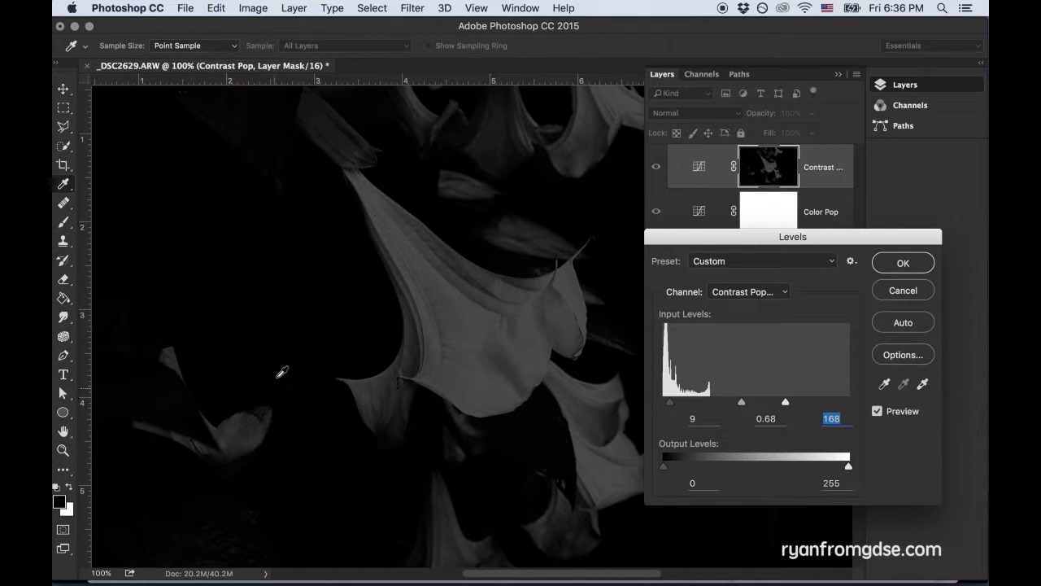
click(916, 266)
Return to the full-colour image and toggle Contrast Pop on and off to compare.
alt+click(781, 163)
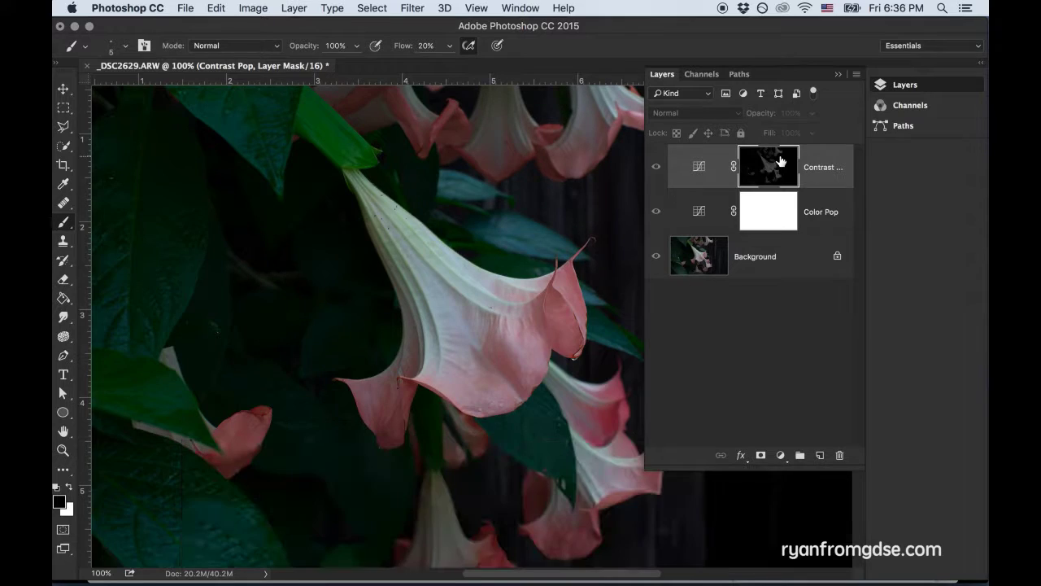
click(657, 167)
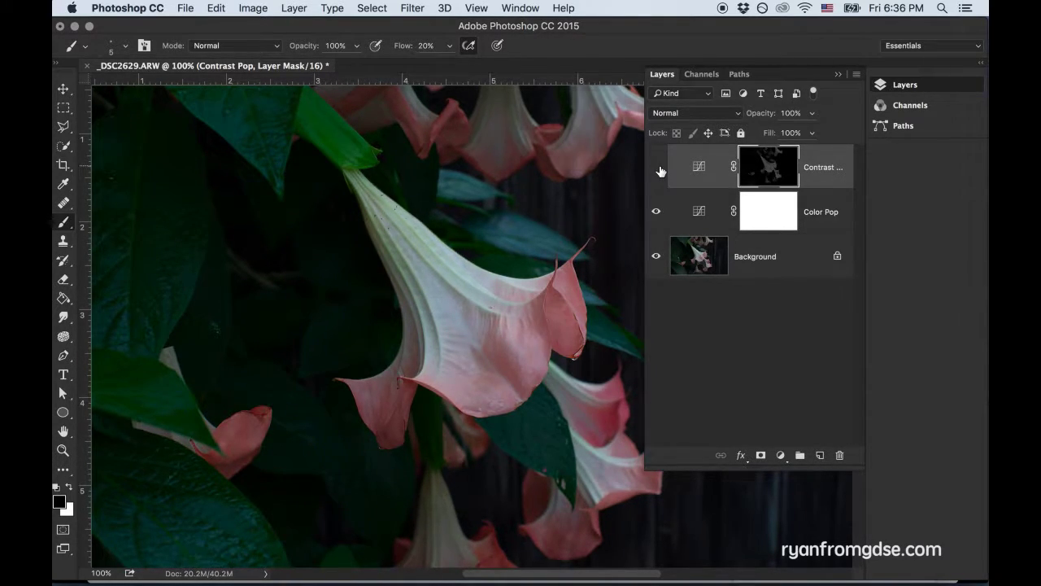
click(657, 167)
click(658, 167)
click(657, 167)
Steepen the Contrast Pop S-curve, raising the upper point to input 71, output 84.
double_click(698, 169)
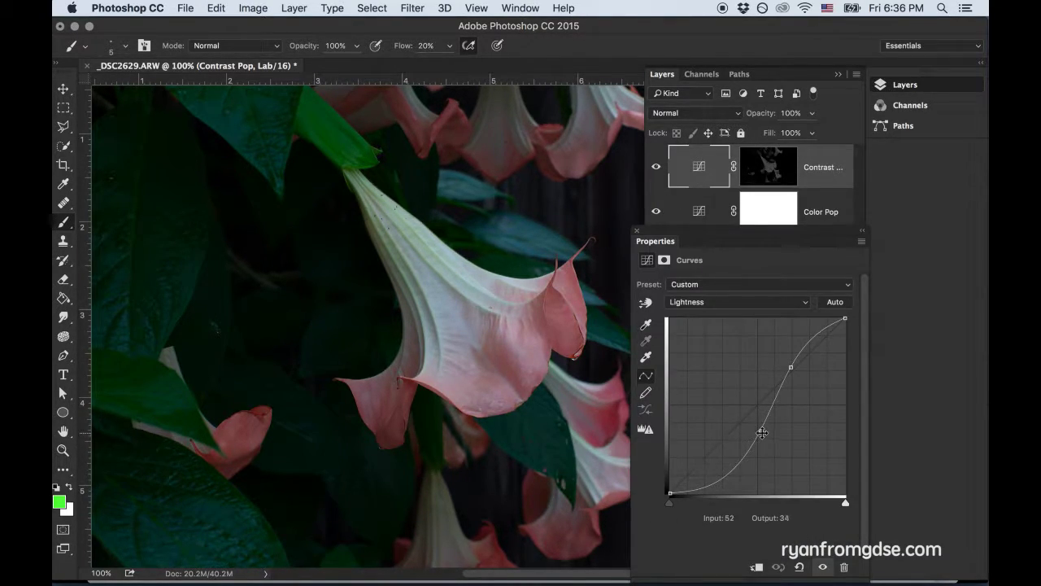
drag(791, 365, 793, 350)
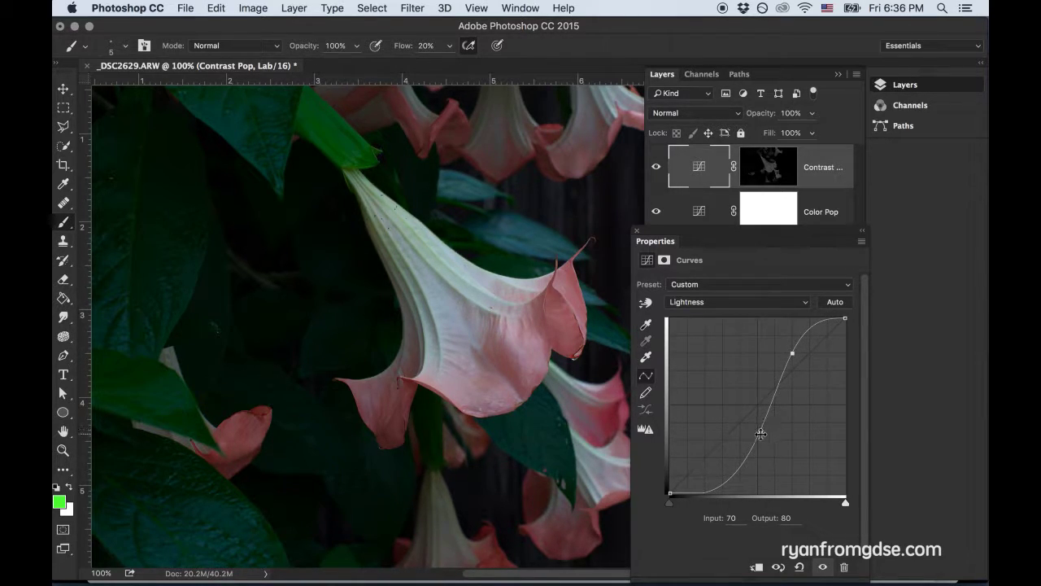
mouse_move(761, 431)
mouse_down()
mouse_move(754, 444)
mouse_move(767, 451)
mouse_move(758, 448)
mouse_up()
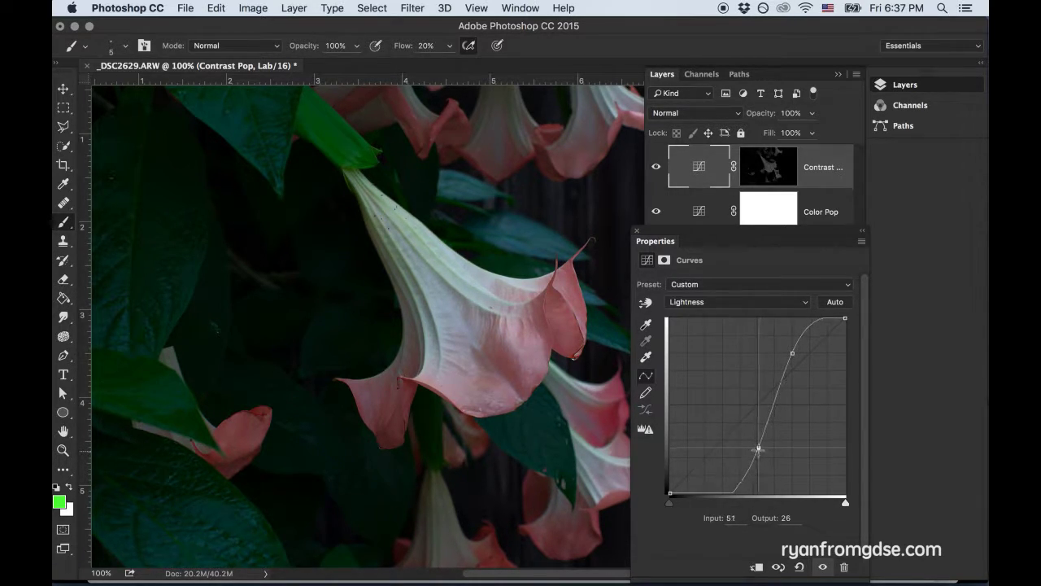
click(792, 355)
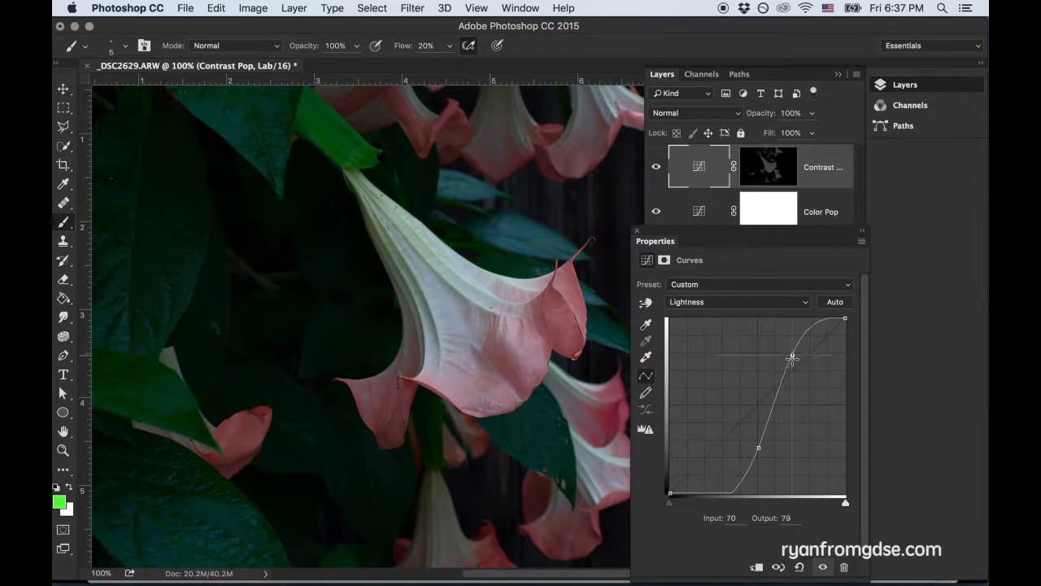
drag(792, 356, 794, 346)
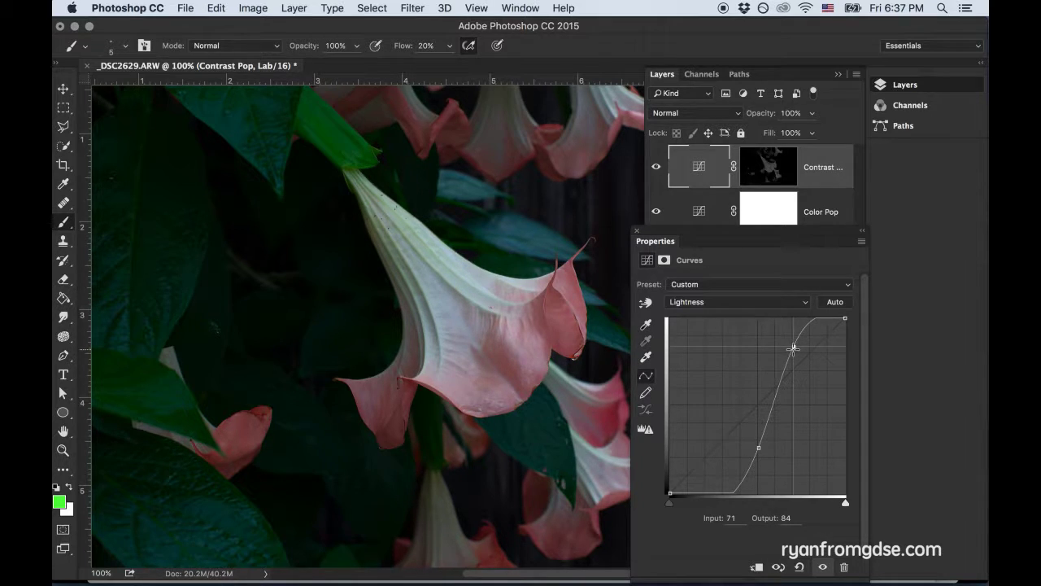
click(821, 567)
click(822, 567)
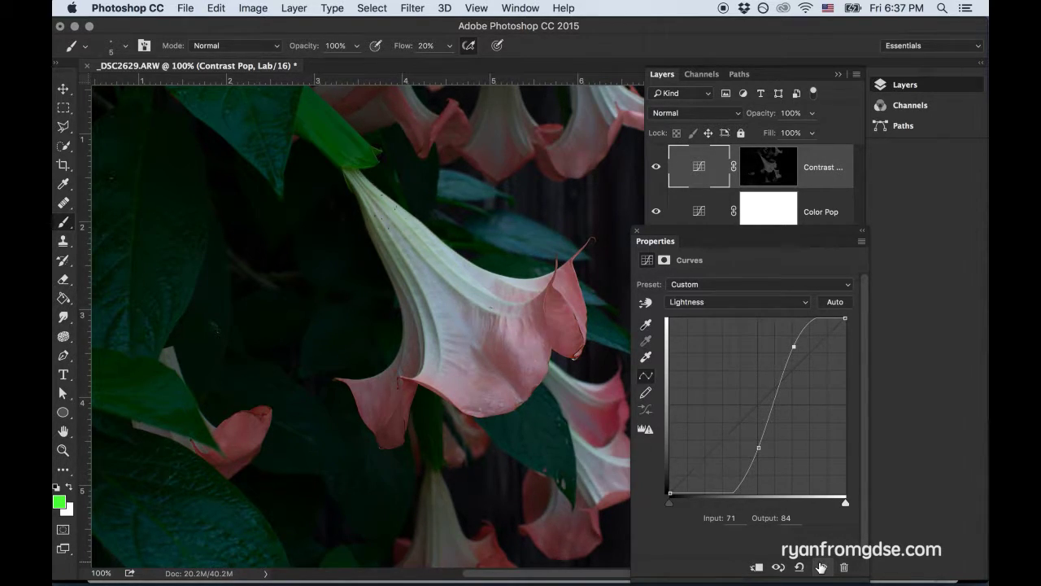
Compare the curve, close Properties, and check Background alone before restoring both adjustment layers.
click(822, 567)
click(821, 567)
click(637, 233)
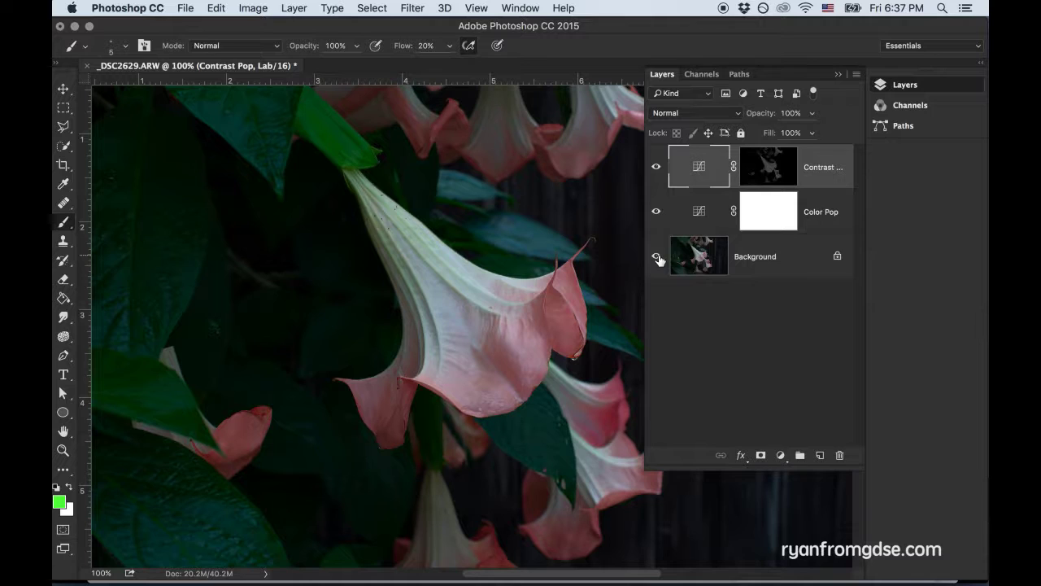
alt+click(657, 257)
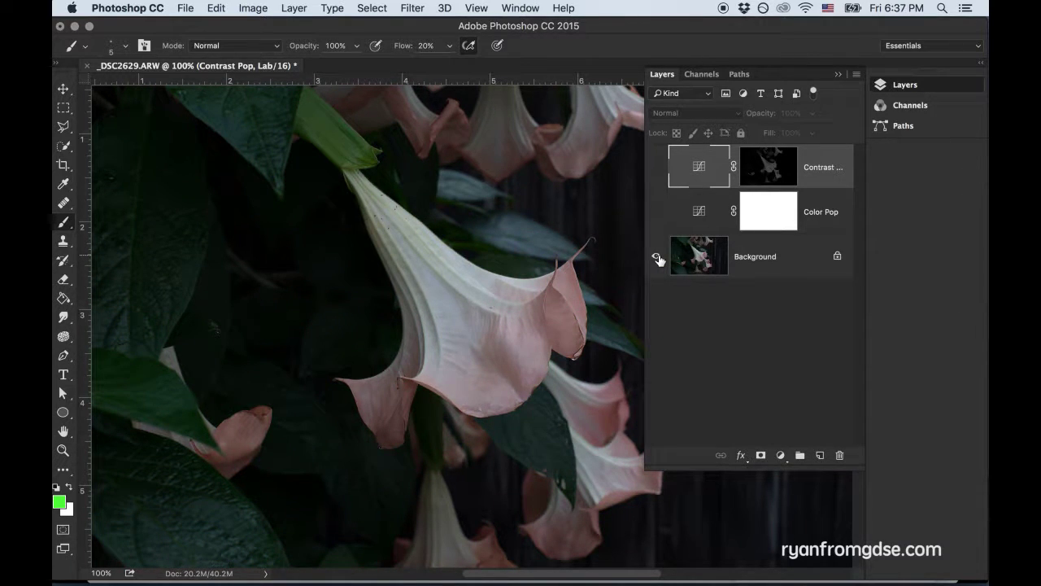
alt+click(658, 257)
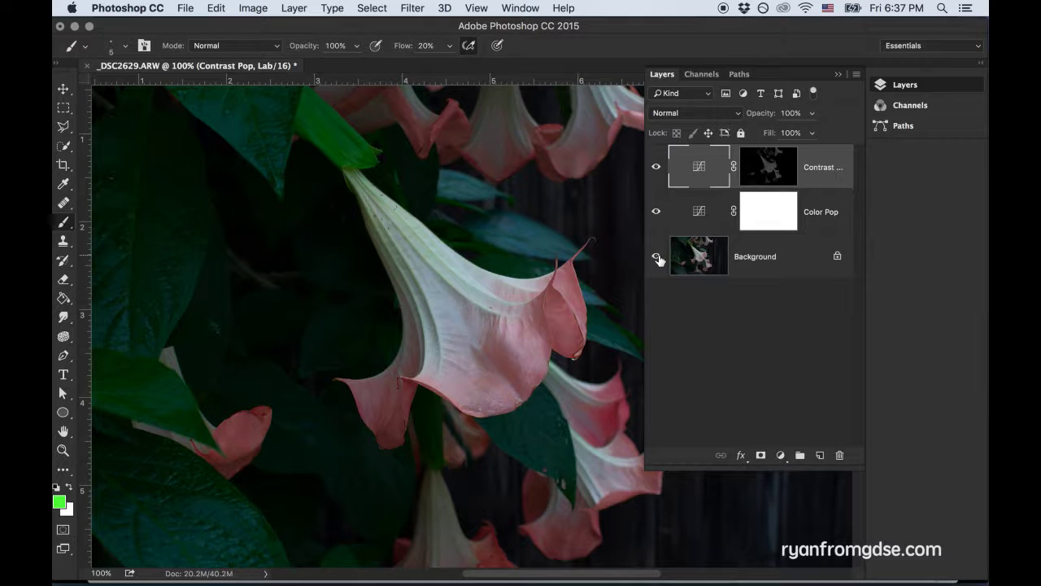
Duplicate the Background layer and name the copy Sharpen.
click(753, 272)
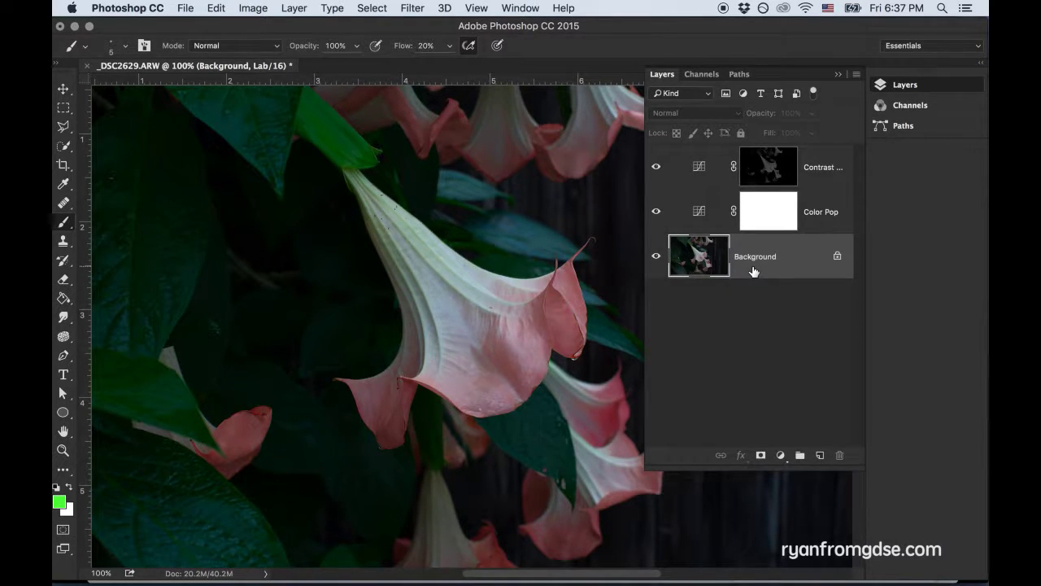
key(super+j)
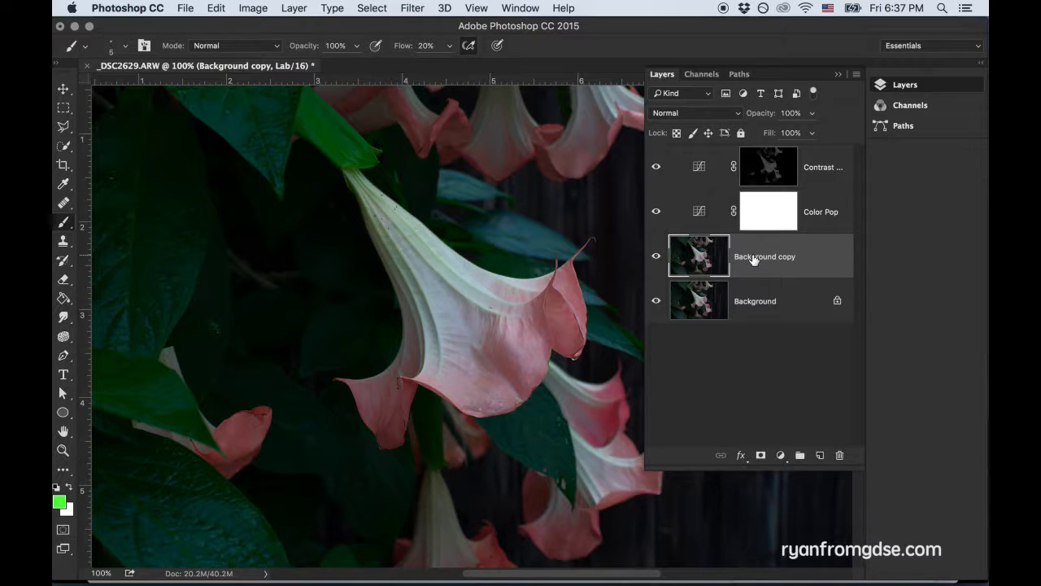
double_click(752, 256)
text(Sharpen)
key(Return)
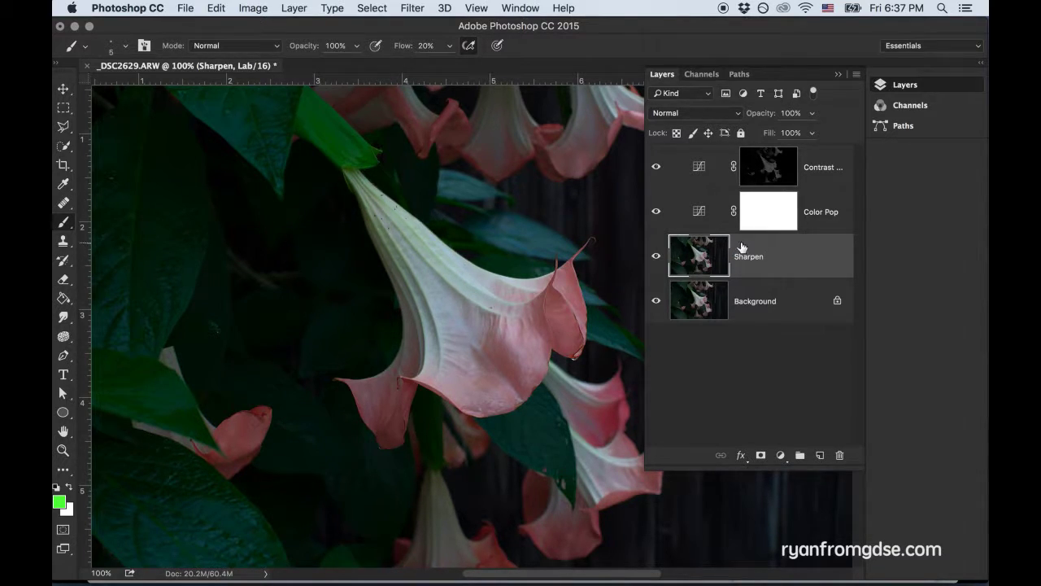
Convert Sharpen to a smart object and apply a High Pass filter at 4.3 px radius.
click(412, 8)
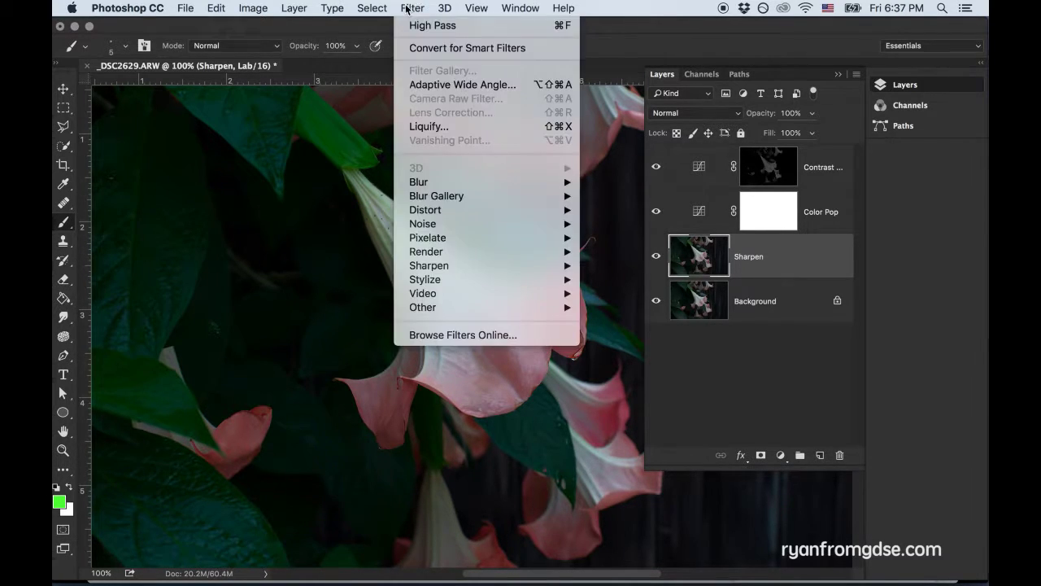
click(434, 48)
click(639, 236)
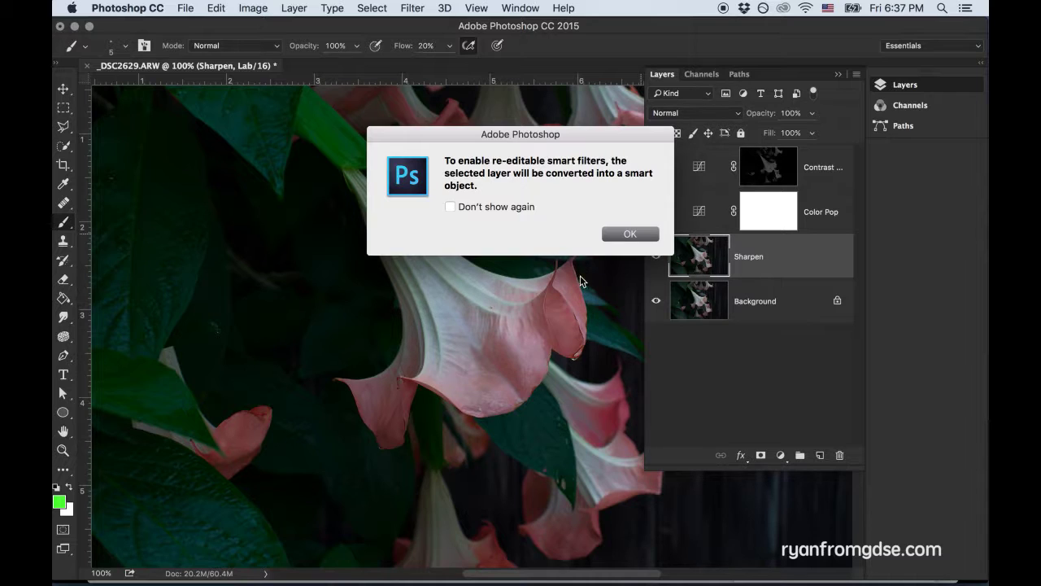
click(425, 15)
mouse_move(494, 307)
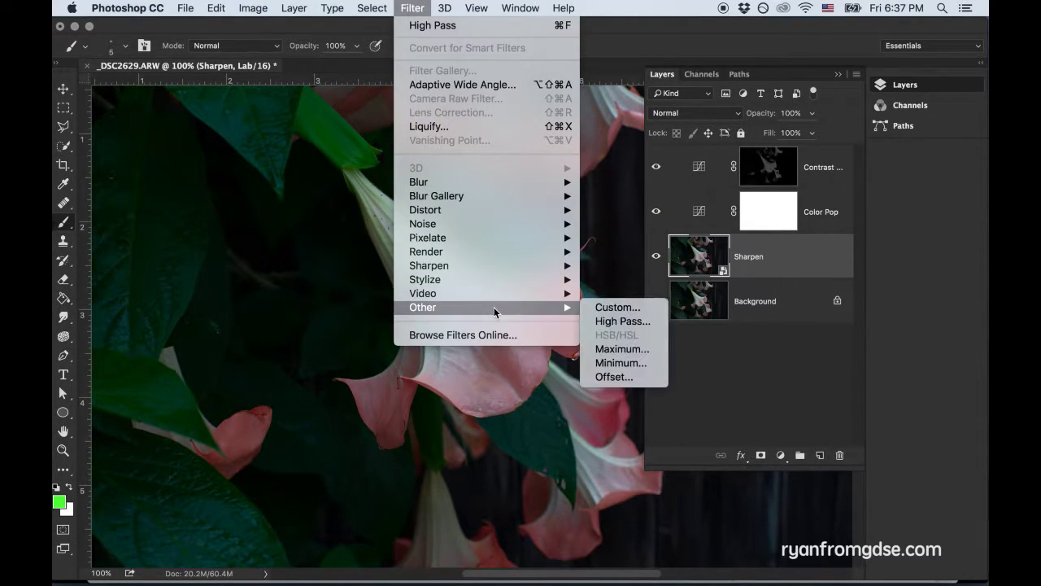
click(616, 321)
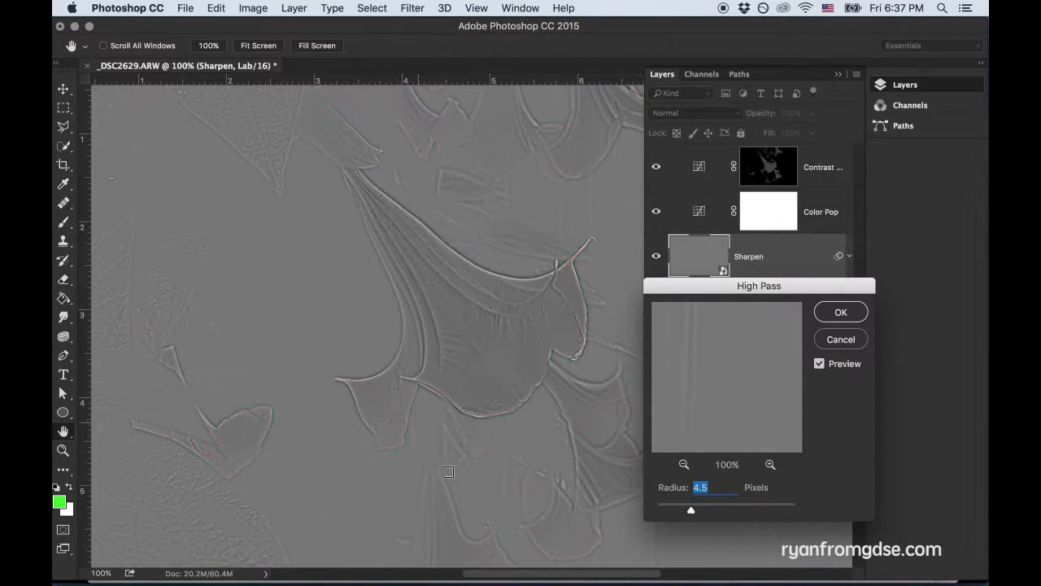
mouse_move(691, 510)
mouse_down()
mouse_move(681, 511)
mouse_move(715, 511)
mouse_move(690, 510)
mouse_up()
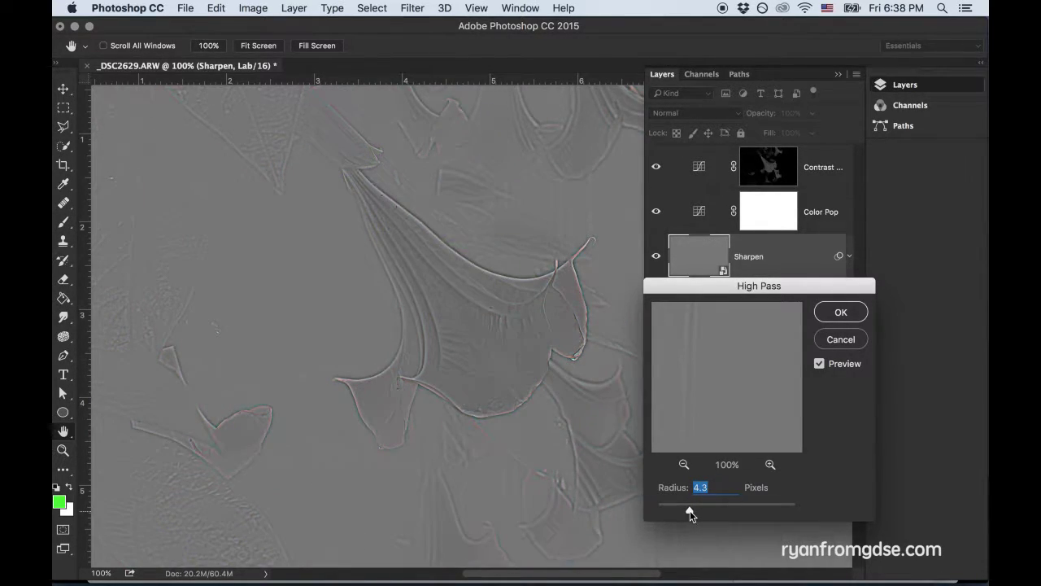
click(840, 314)
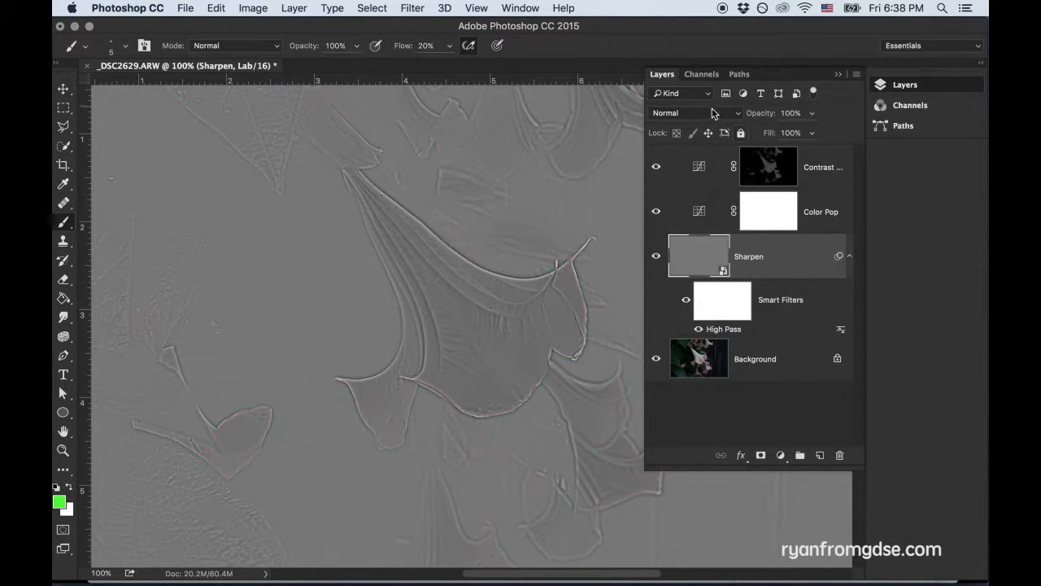
Set the Sharpen layer's blend mode to Linear Light and compare it on and off.
click(711, 112)
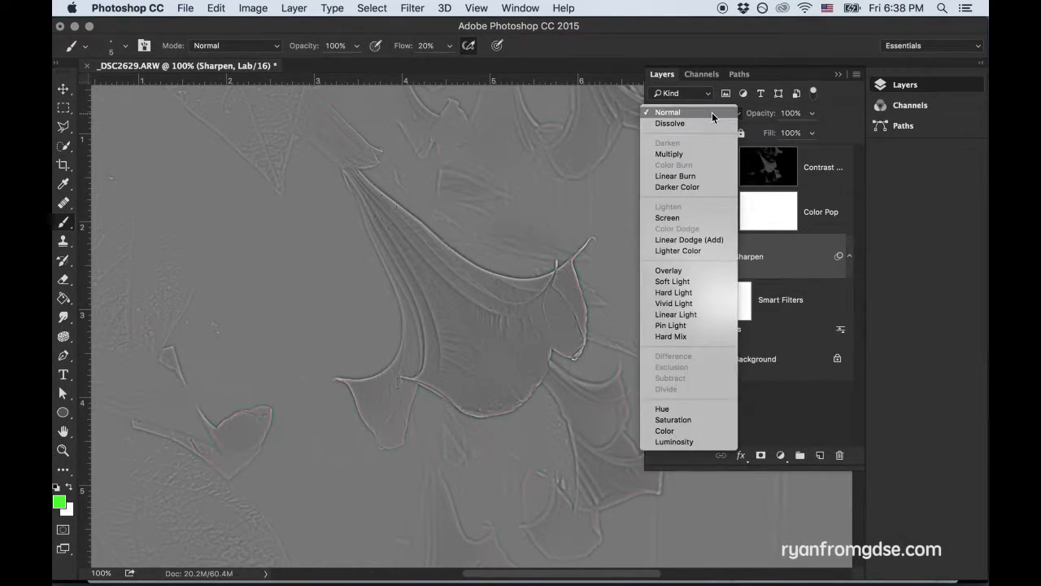
click(703, 313)
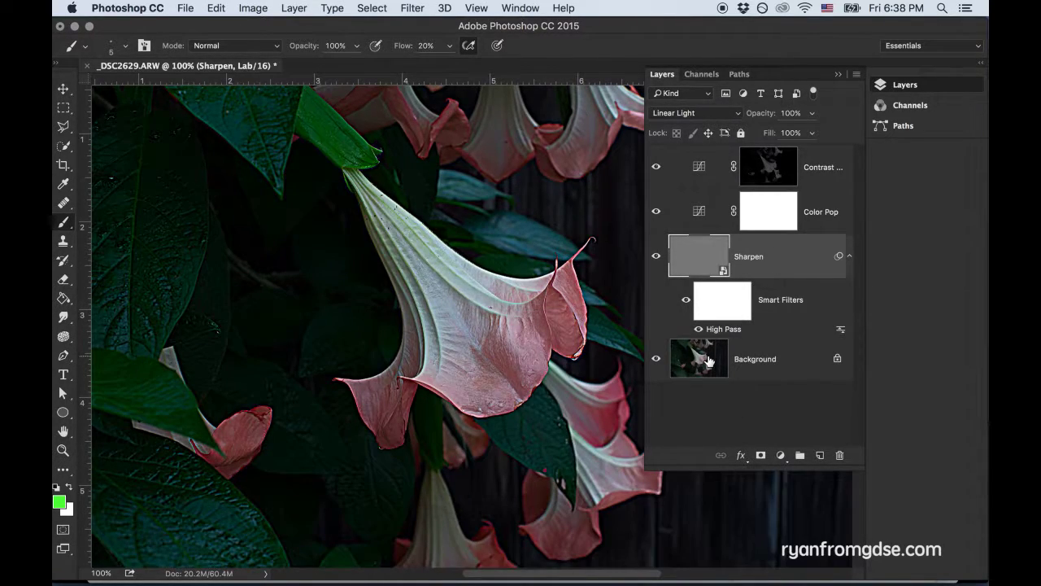
click(655, 257)
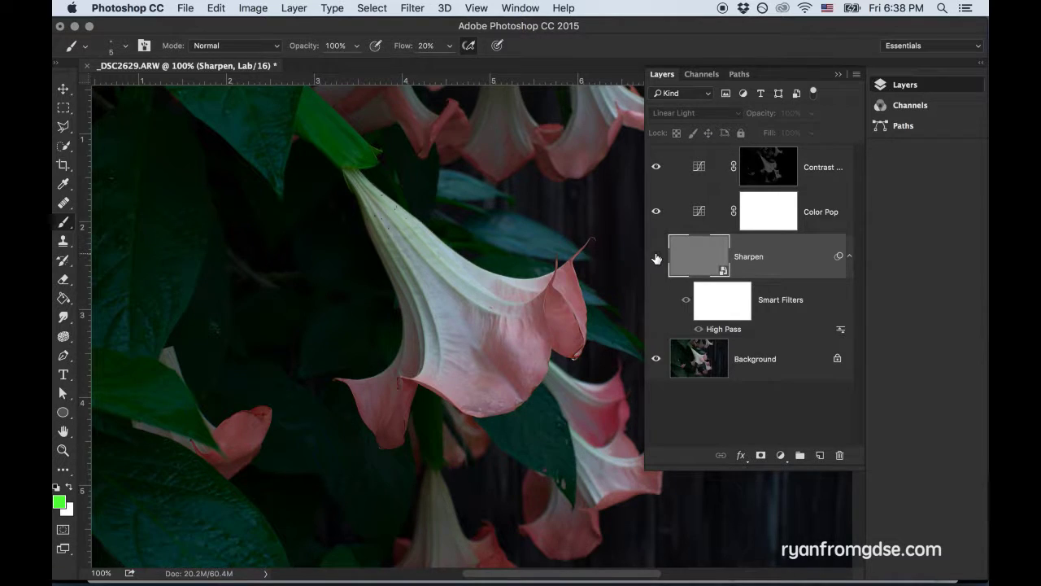
click(656, 258)
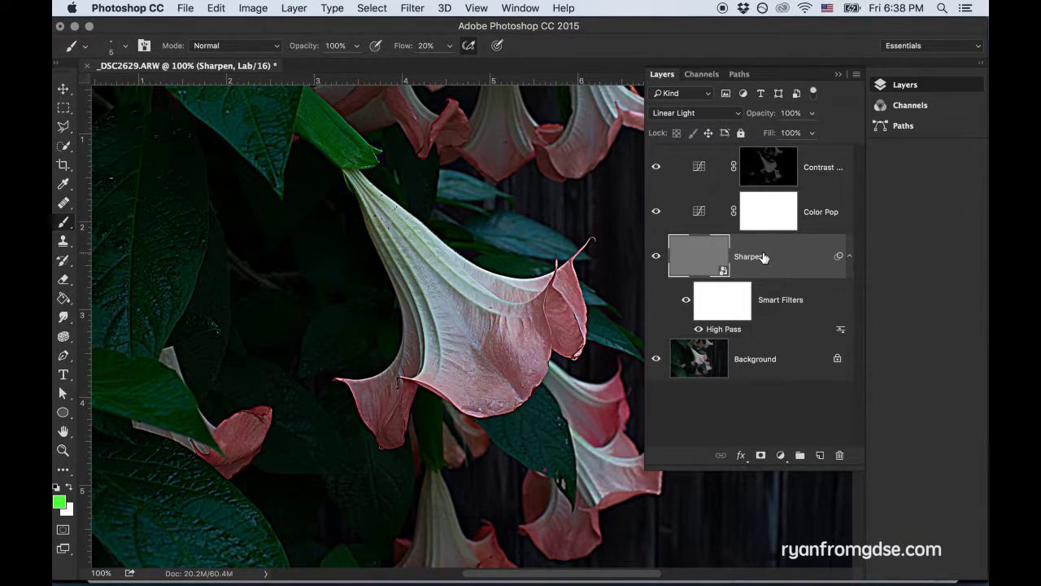
Raise the Sharpen layer opacity from 30% to 38%, toggling visibility to compare.
click(811, 132)
click(656, 259)
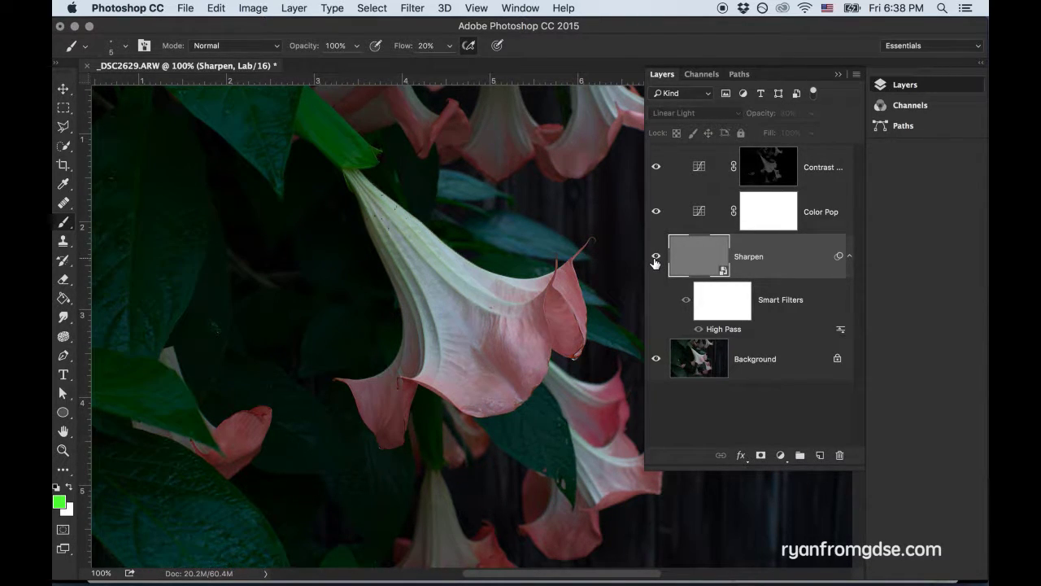
click(656, 259)
click(656, 260)
click(656, 259)
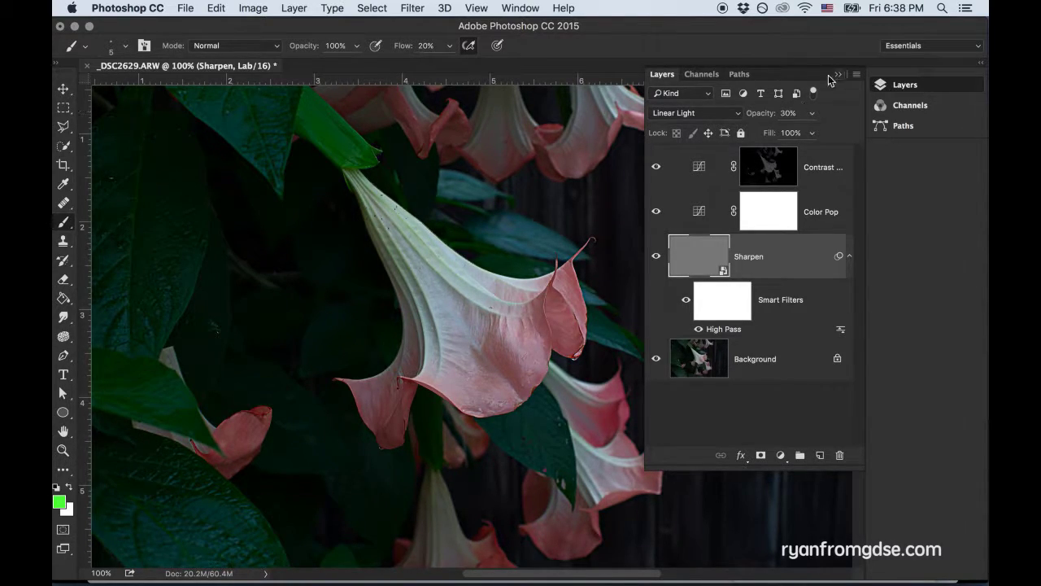
click(811, 113)
click(655, 262)
click(657, 259)
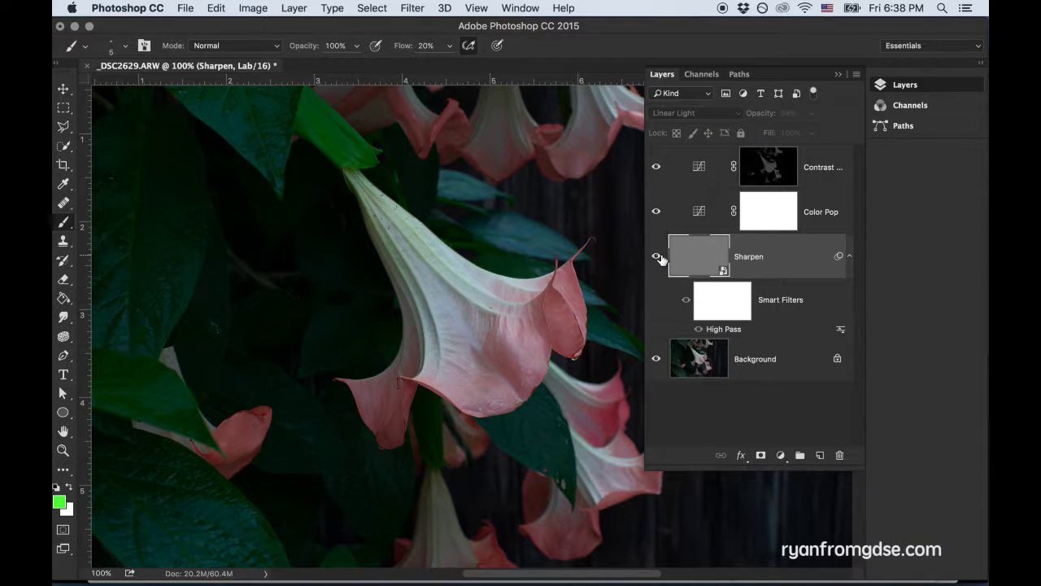
click(656, 258)
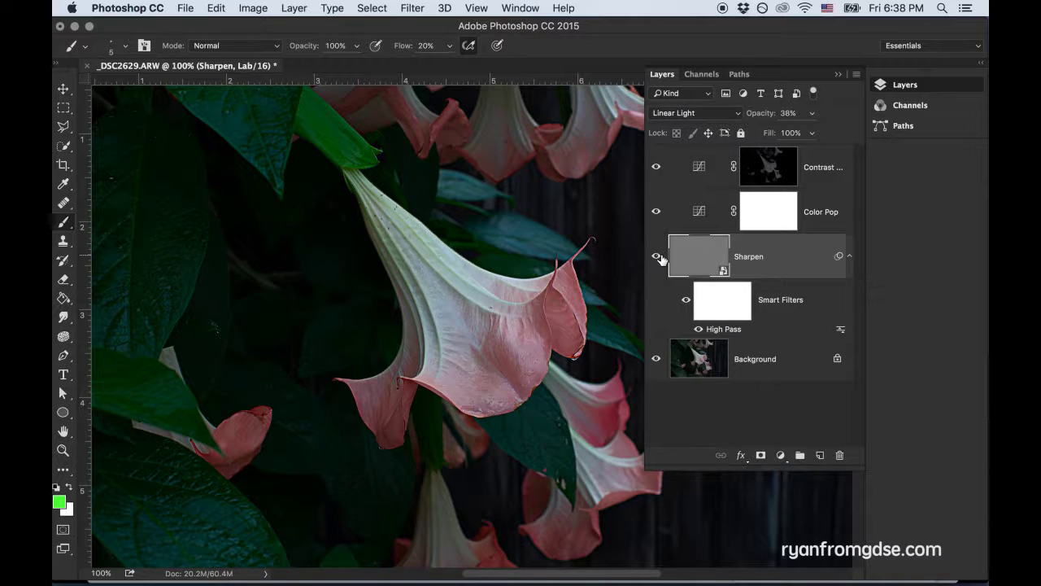
key(super+equal)
key(super+equal)
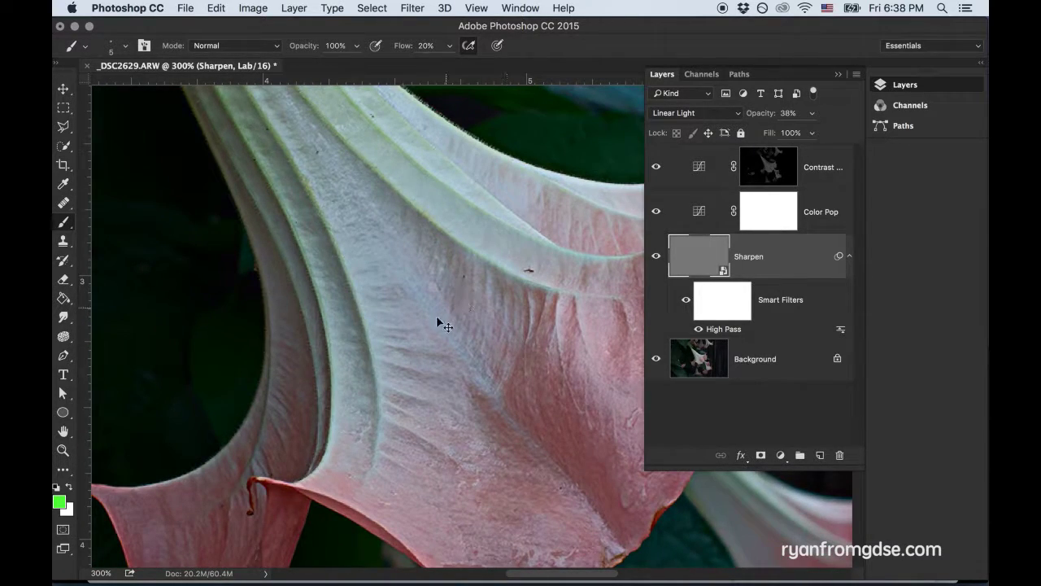
drag(530, 277, 235, 299)
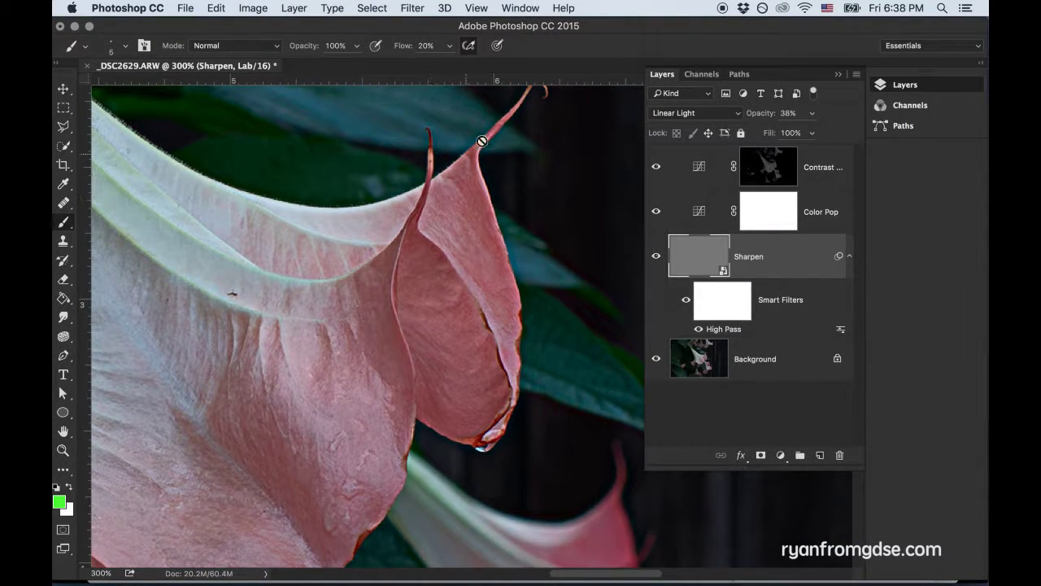
scroll(502, 227, up, 5)
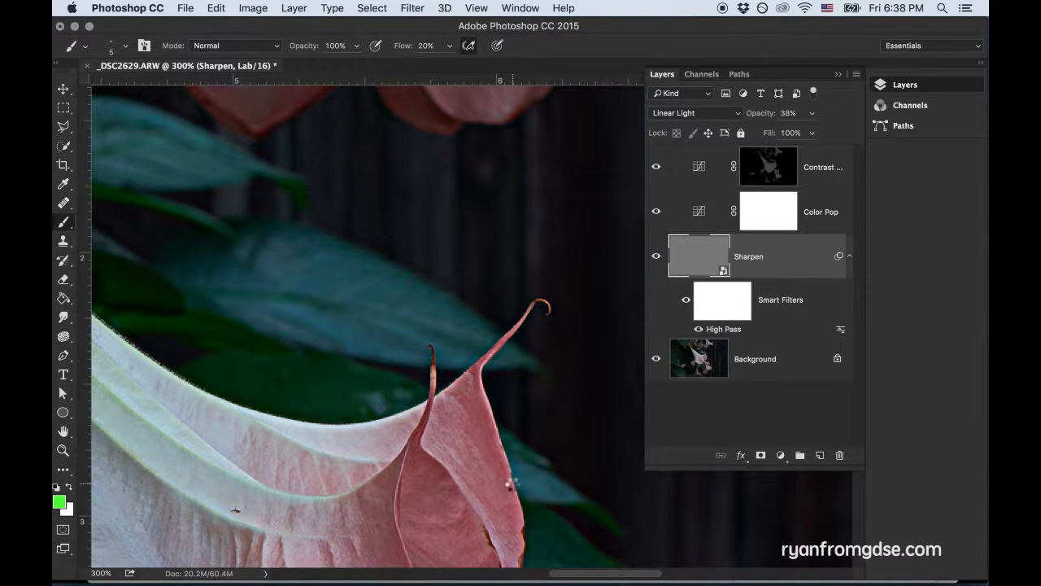
drag(513, 483, 506, 415)
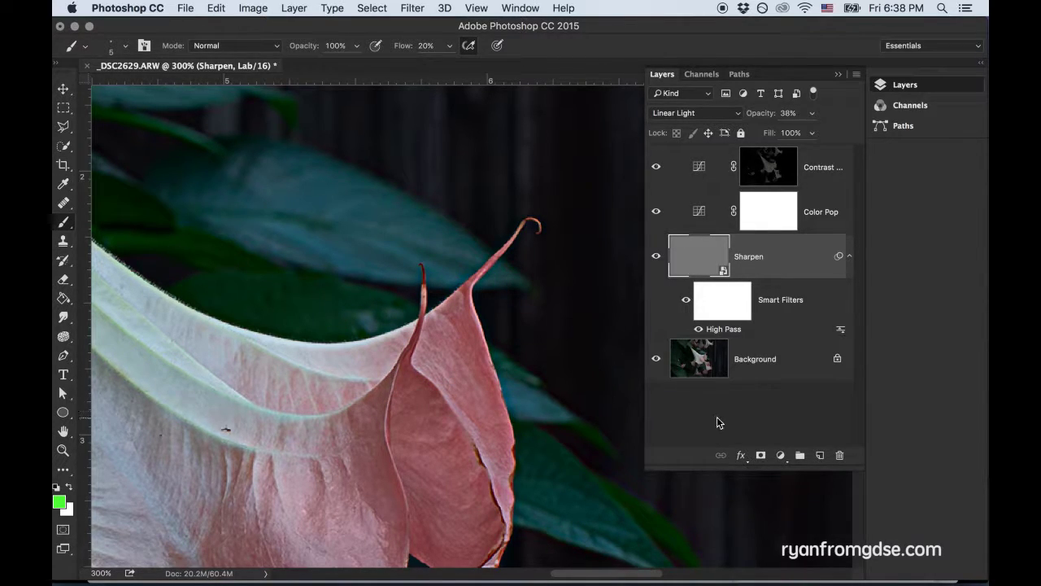
Add a mask to Sharpen, paint black over the curled tendril and stem, and compare.
click(761, 456)
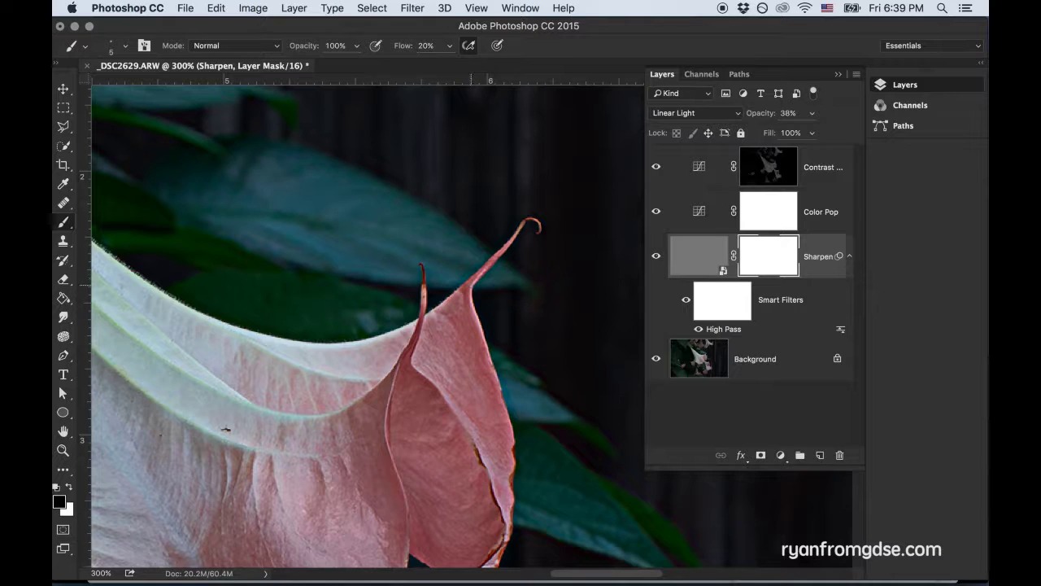
mouse_move(496, 255)
mouse_down()
mouse_move(537, 220)
mouse_move(539, 231)
mouse_up()
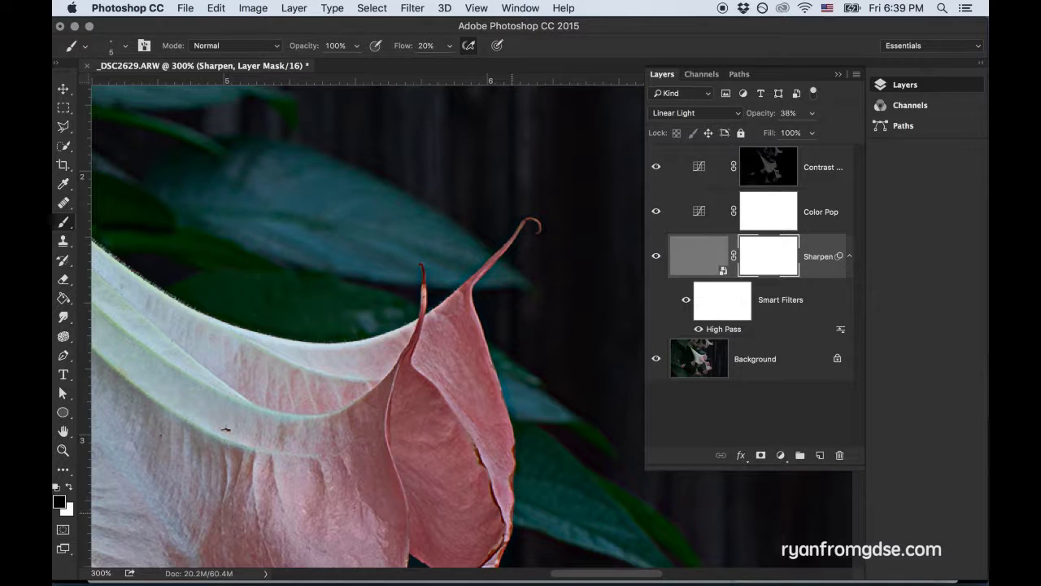
mouse_move(418, 299)
mouse_down()
mouse_move(420, 277)
mouse_move(423, 292)
mouse_up()
drag(480, 449, 435, 241)
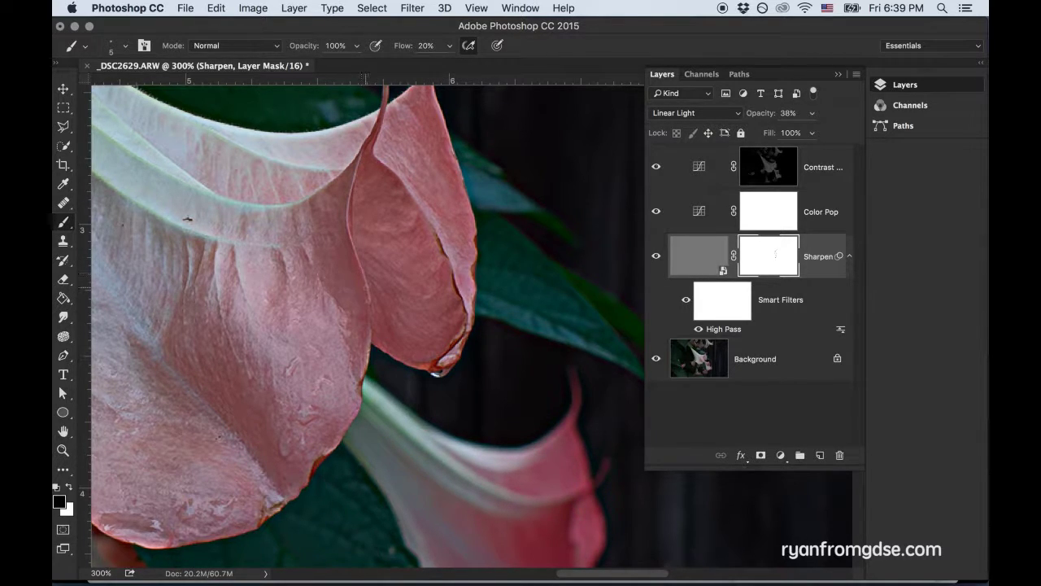
drag(385, 239, 390, 390)
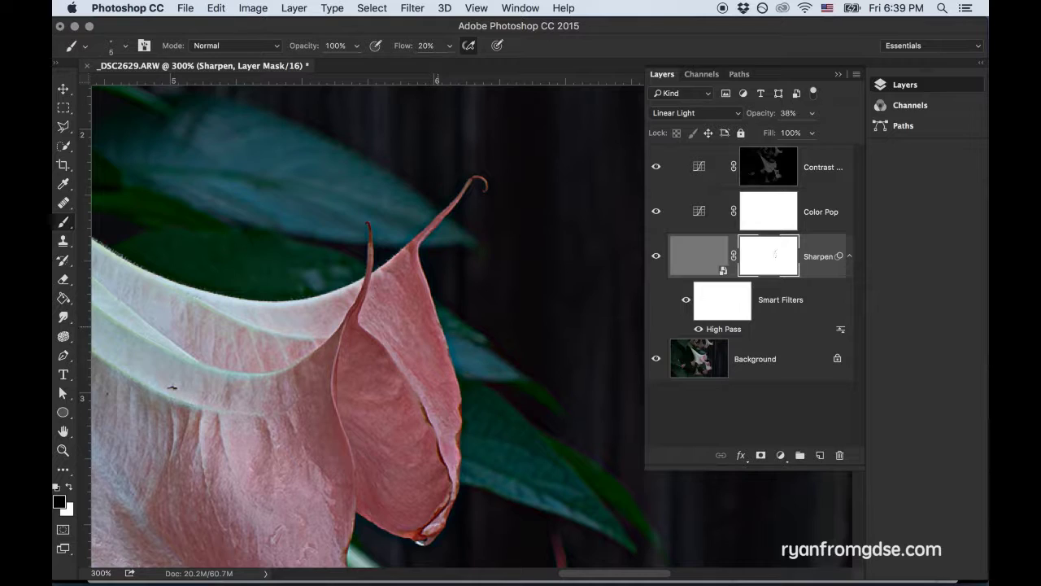
shift+click(770, 261)
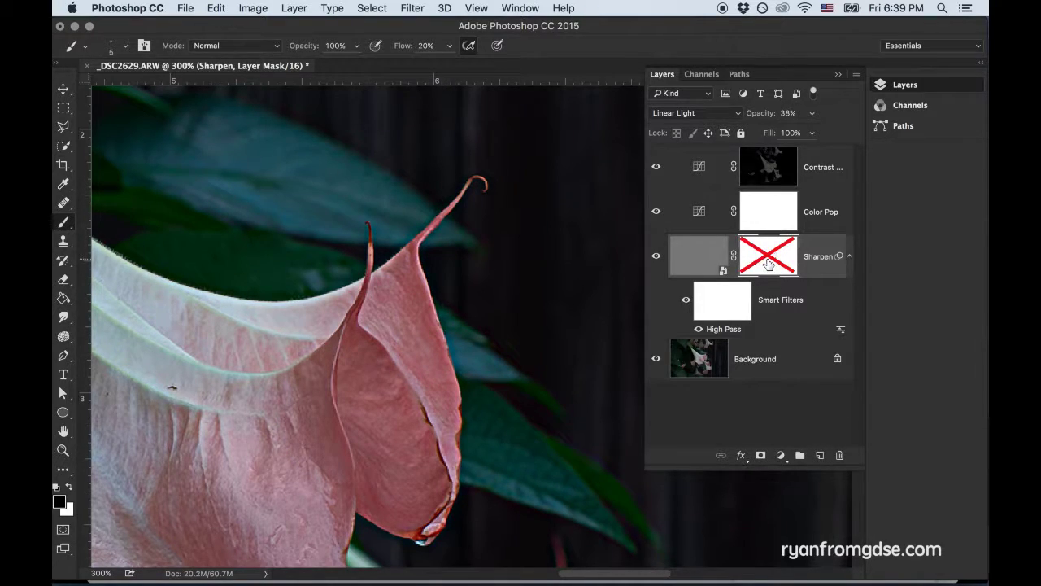
shift+click(768, 260)
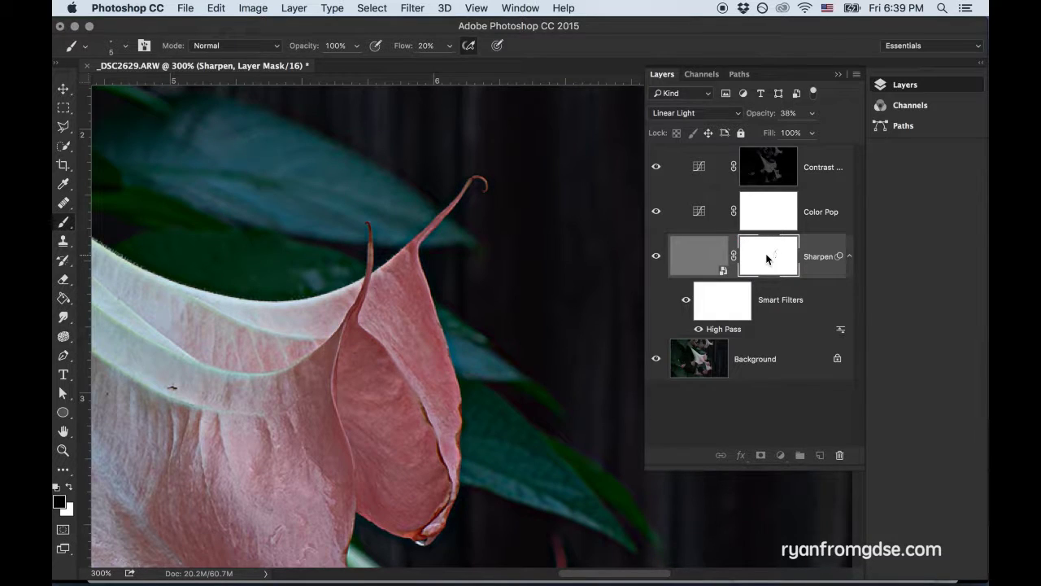
shift+click(766, 257)
Re-enable the Sharpen mask, zoom to 300% on the pink flower and leaf, and use a 9 px brush.
shift+click(766, 261)
key(super+minus)
key(super+minus)
key(super+minus)
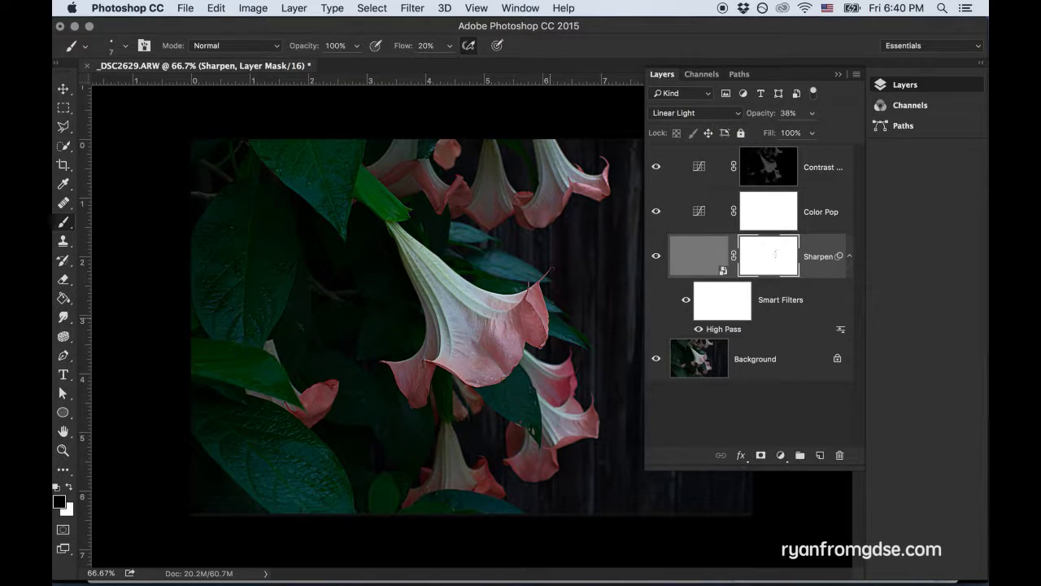
key(bracketright)
key(bracketright)
key(bracketright)
key(bracketleft)
key(bracketleft)
key(ctrl+plus)
key(ctrl+plus)
key(ctrl+plus)
drag(272, 158, 426, 493)
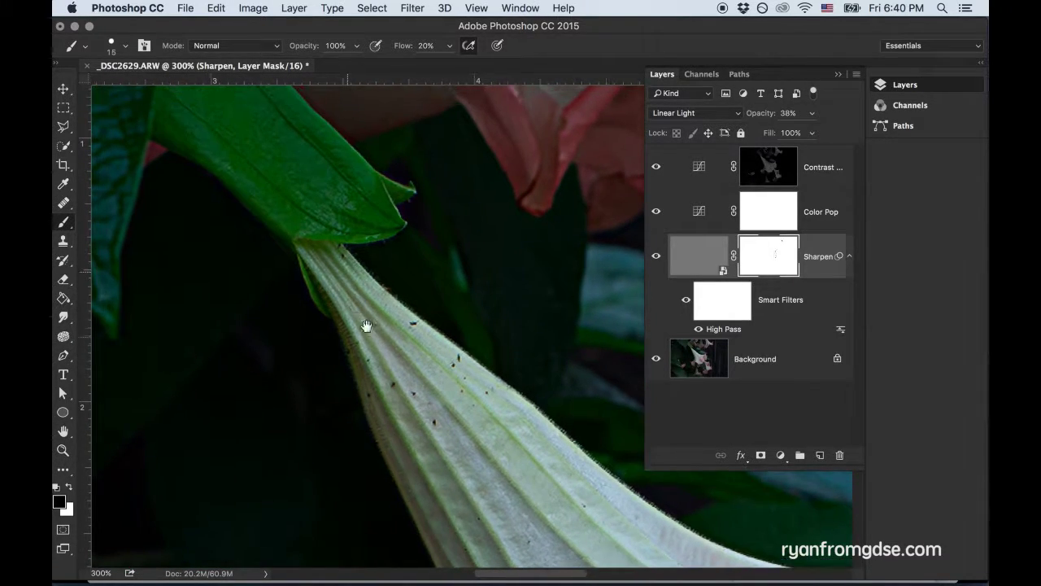
mouse_move(367, 326)
mouse_down()
mouse_move(416, 416)
mouse_move(446, 513)
mouse_up()
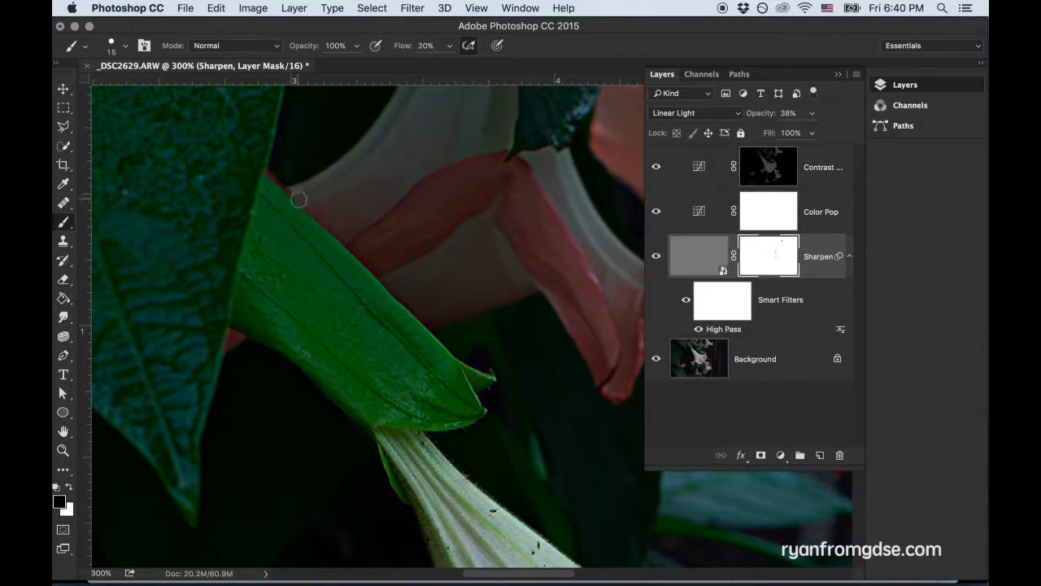
key(bracketleft)
key(bracketleft)
scroll(465, 376, down, 5)
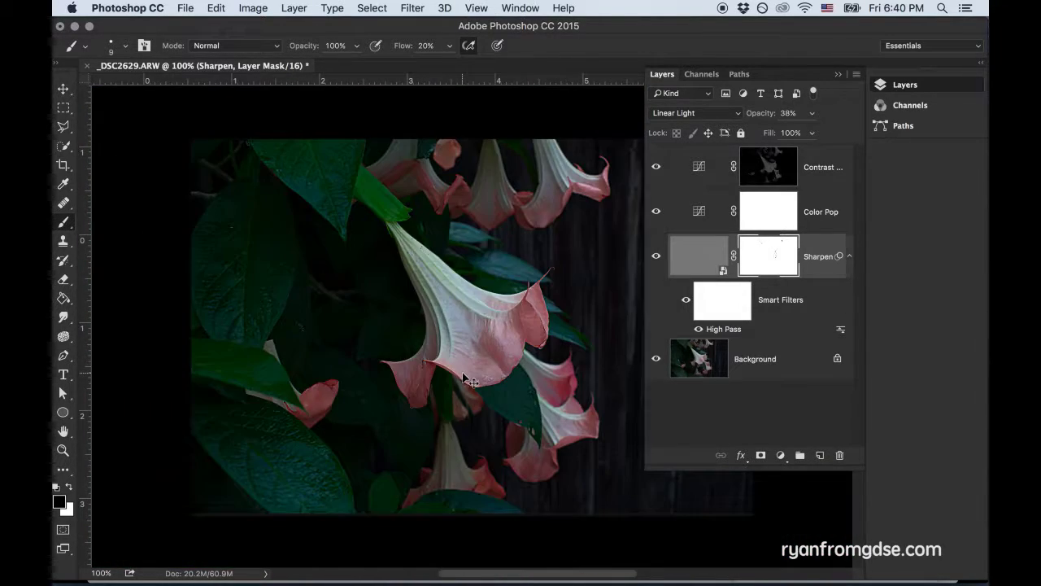
scroll(465, 377, down, 2)
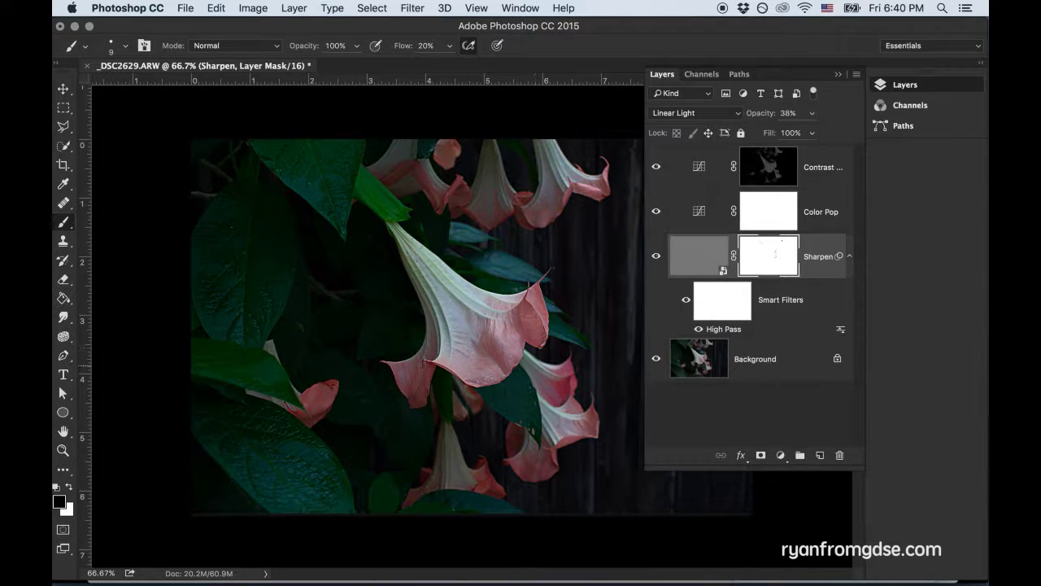
alt+click(656, 359)
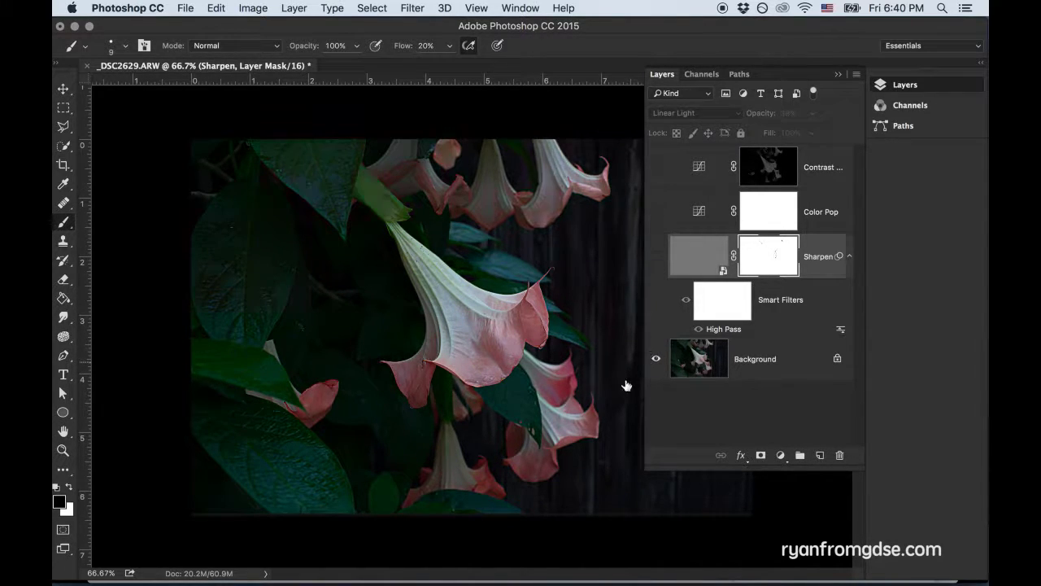
click(657, 213)
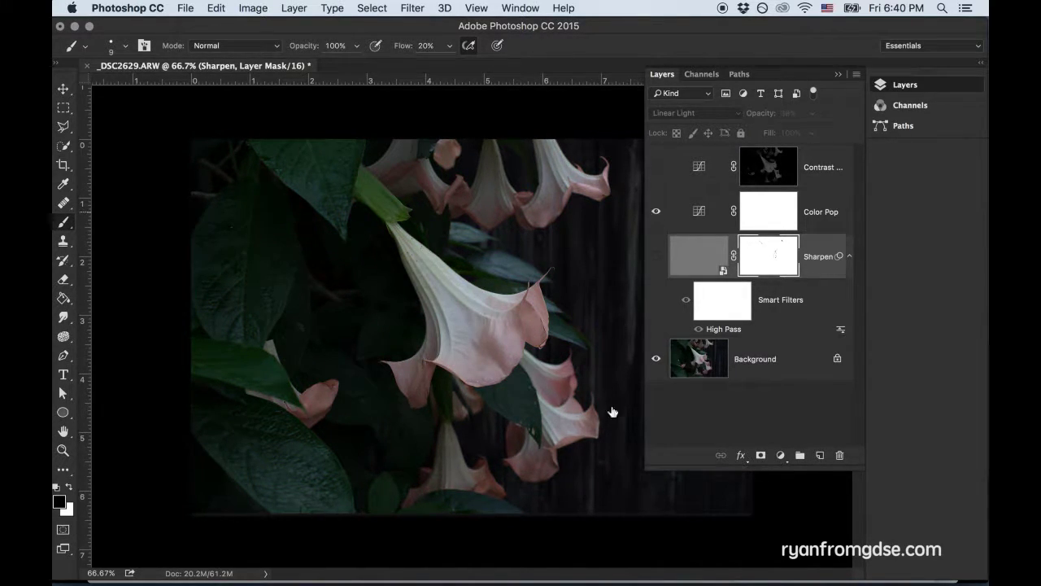
click(656, 167)
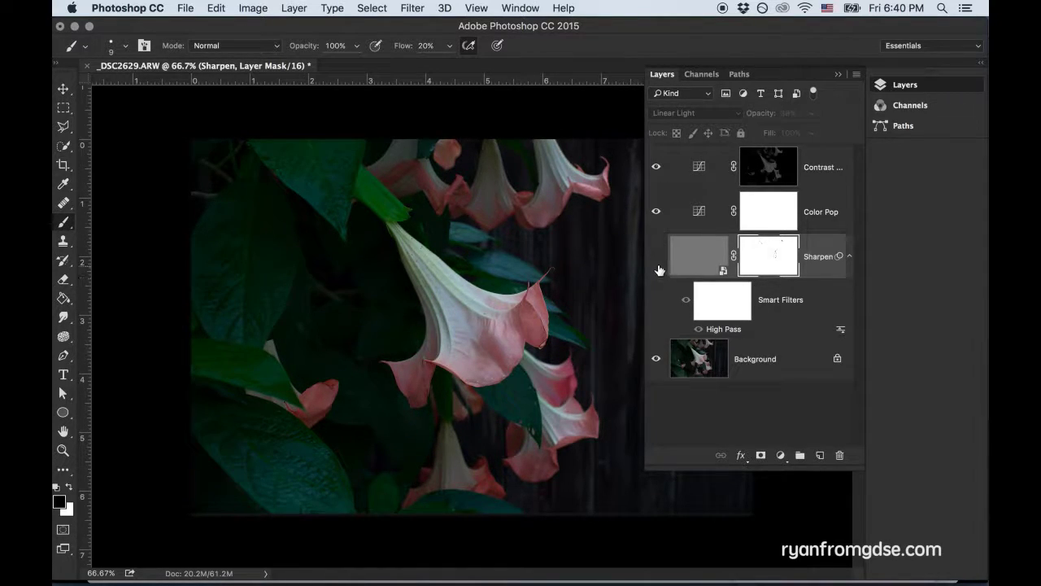
click(657, 257)
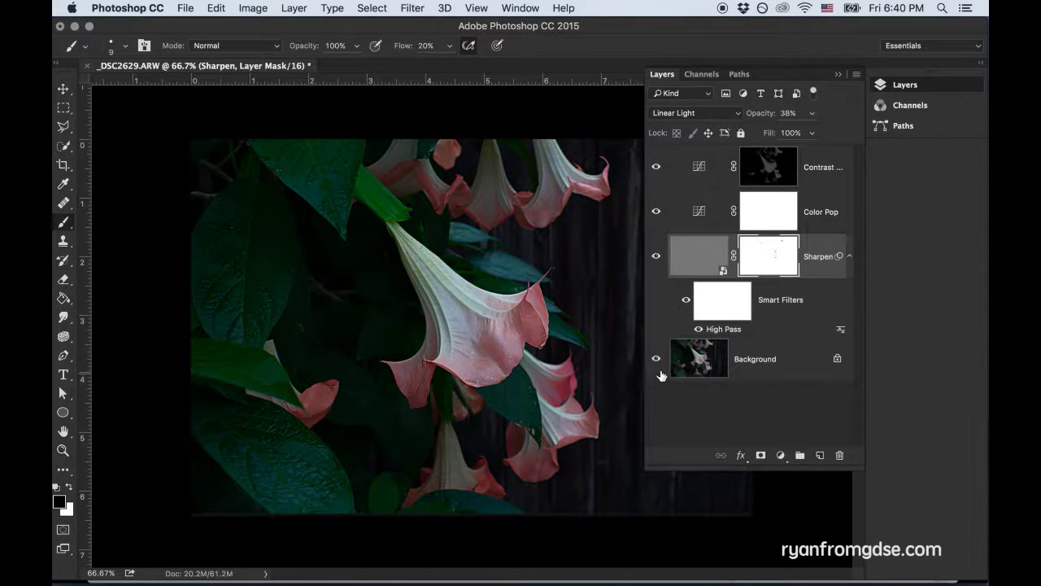
alt+click(656, 359)
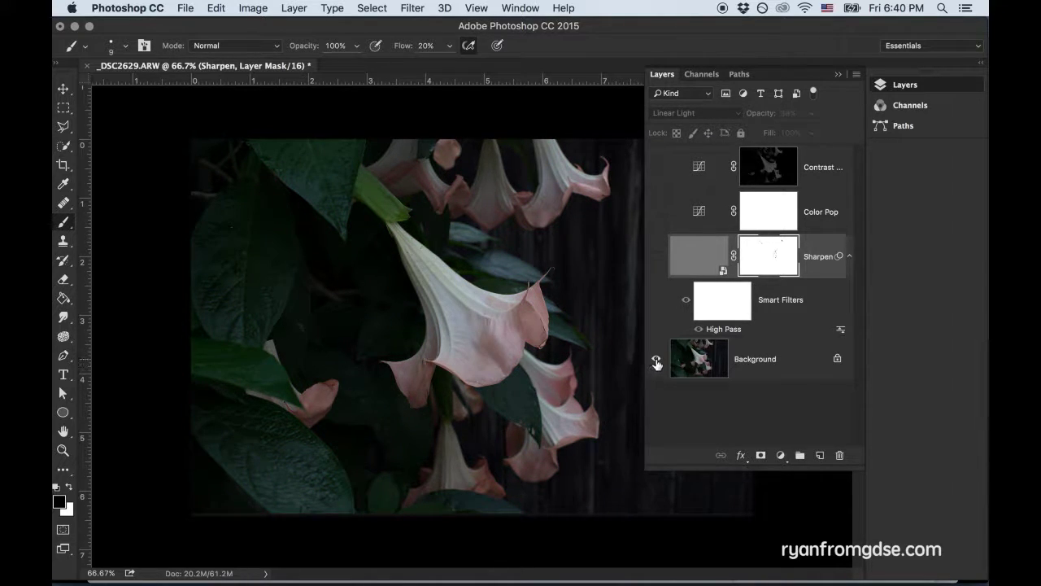
alt+click(657, 361)
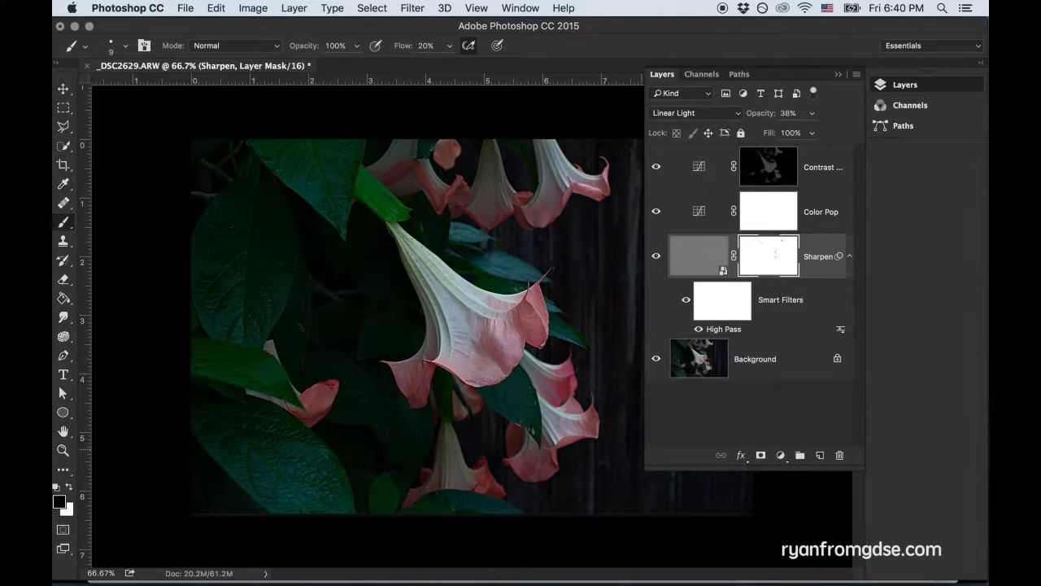